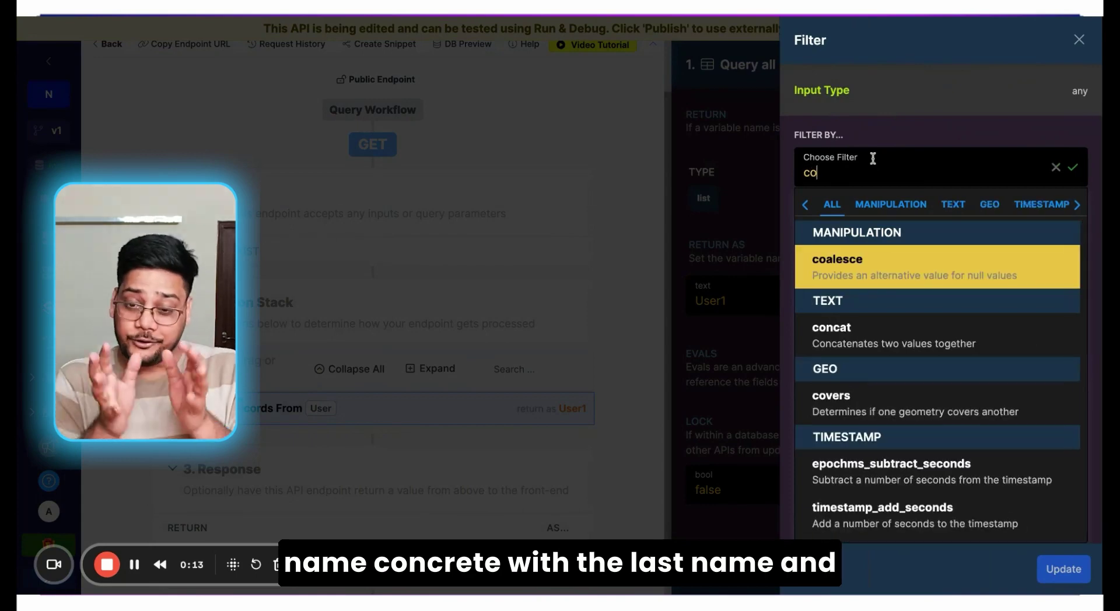
- Add two concat filters to the User.first_name eval, the first with a text value and the second with User.last_name
click(847, 262)
click(850, 319)
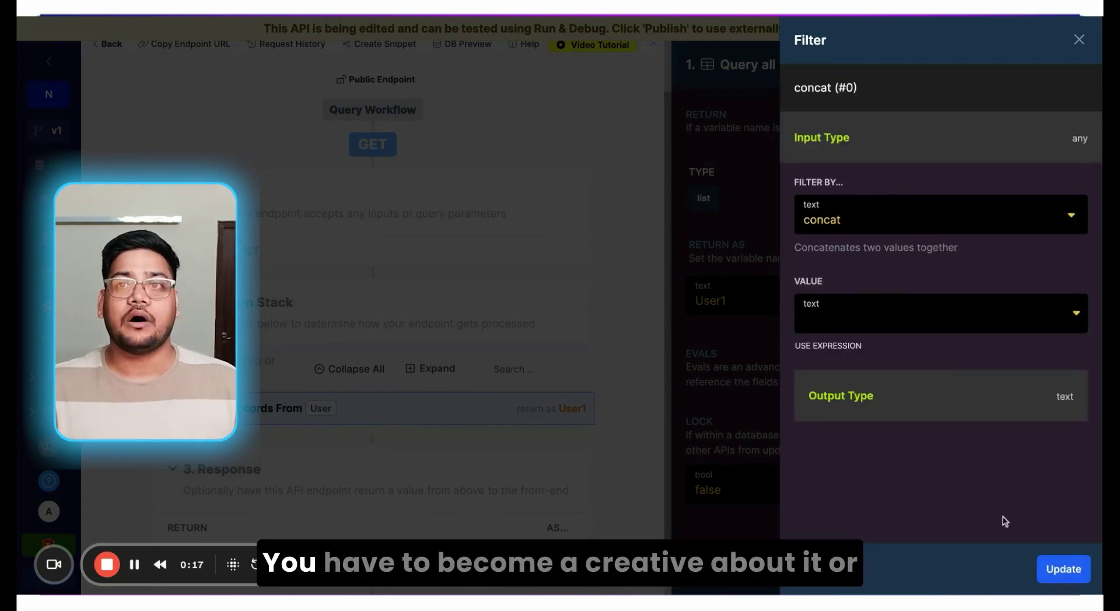
click(1063, 569)
click(817, 407)
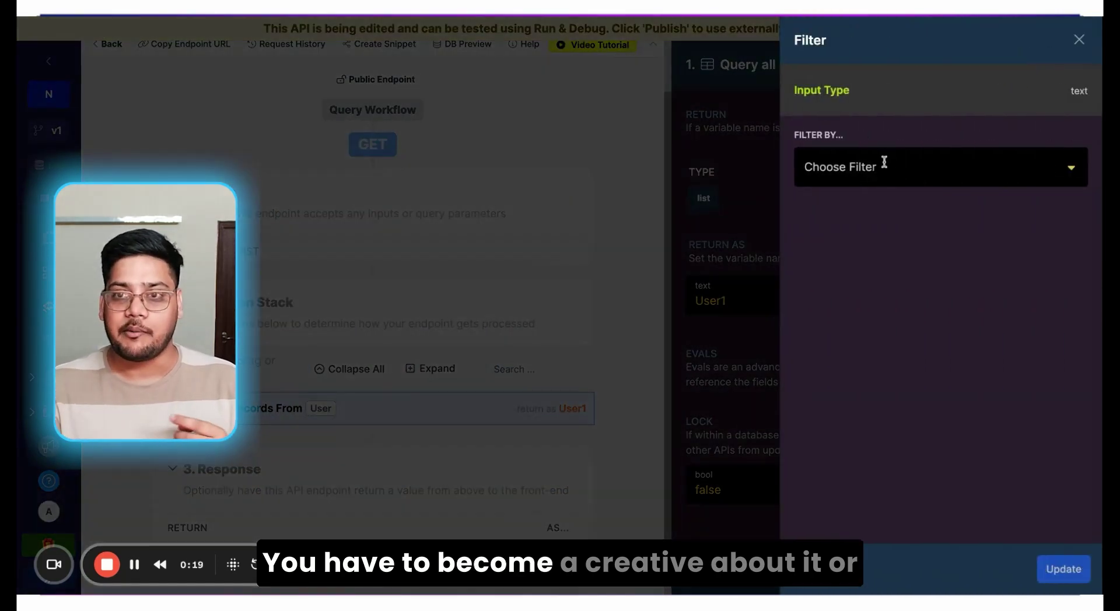
click(881, 162)
text(con)
click(847, 261)
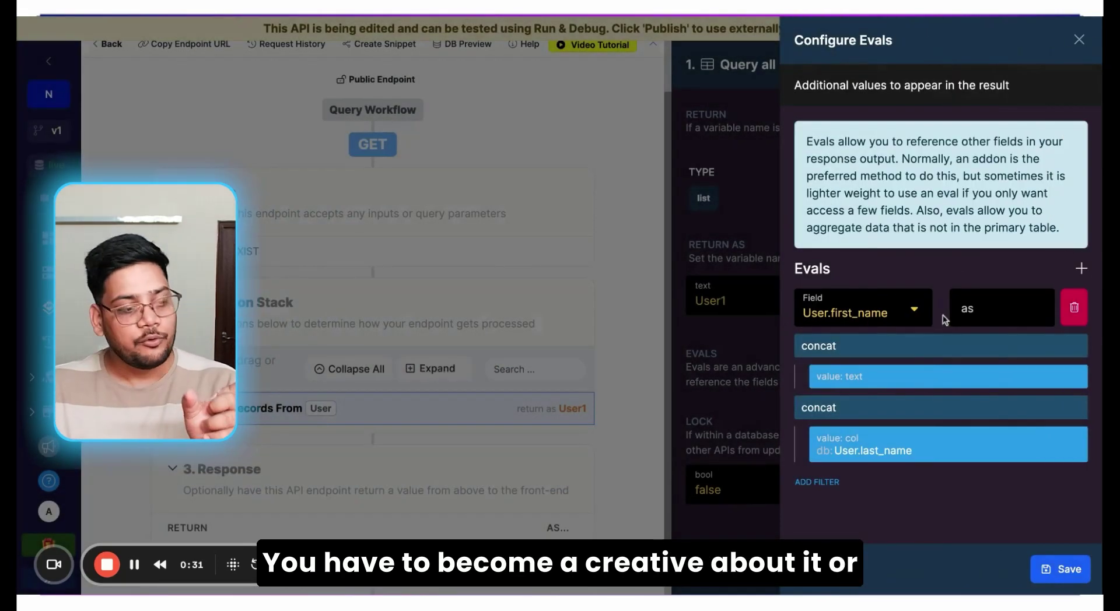
- Enter an output name beginning with "full_" for the concatenated eval
click(995, 308)
text(fu)
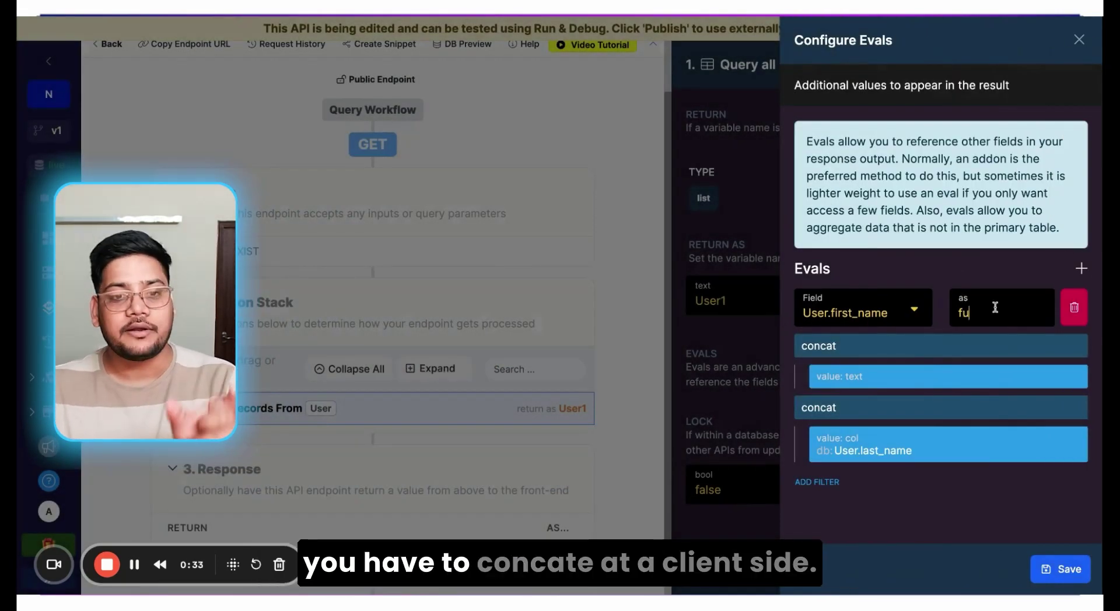
text(ll_)
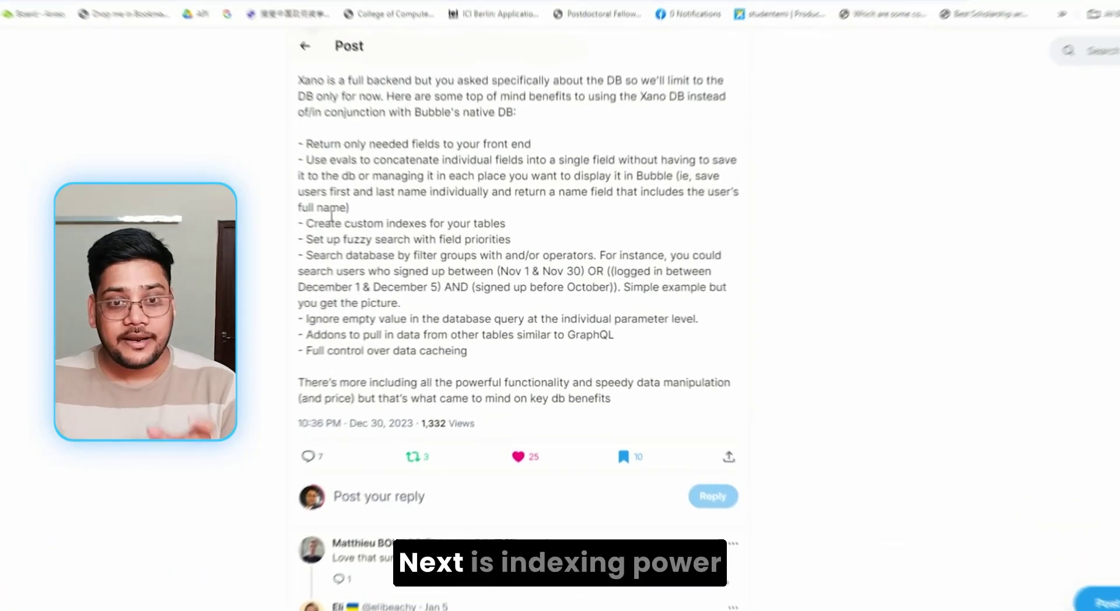
- Highlight the custom indexes bullet in the post and start a search-type index named Country on the realtor-data table
drag(288, 219, 512, 219)
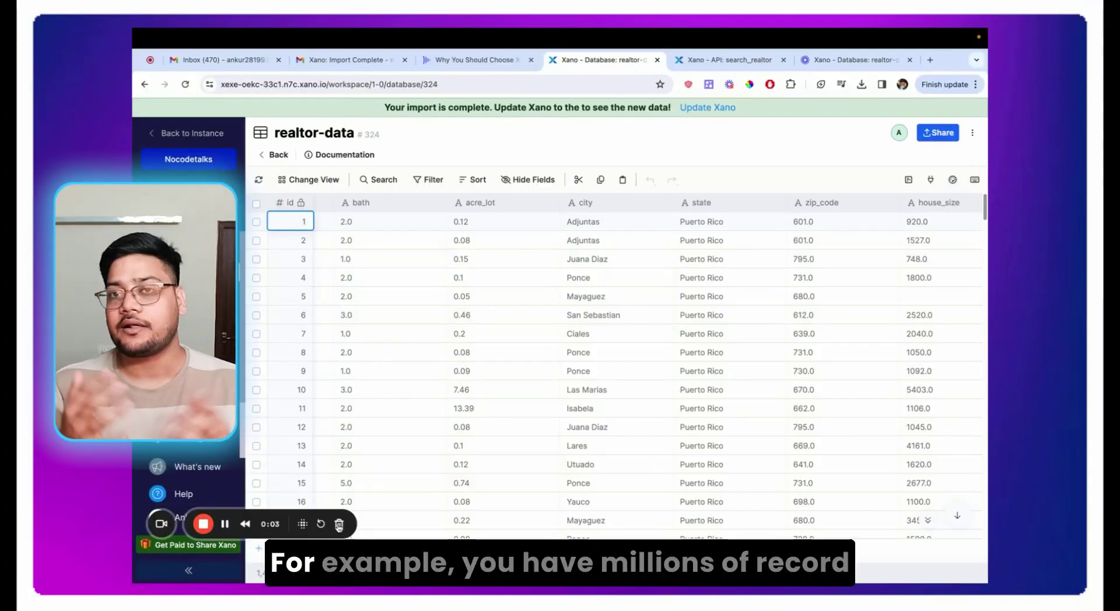
click(952, 180)
click(793, 286)
click(822, 276)
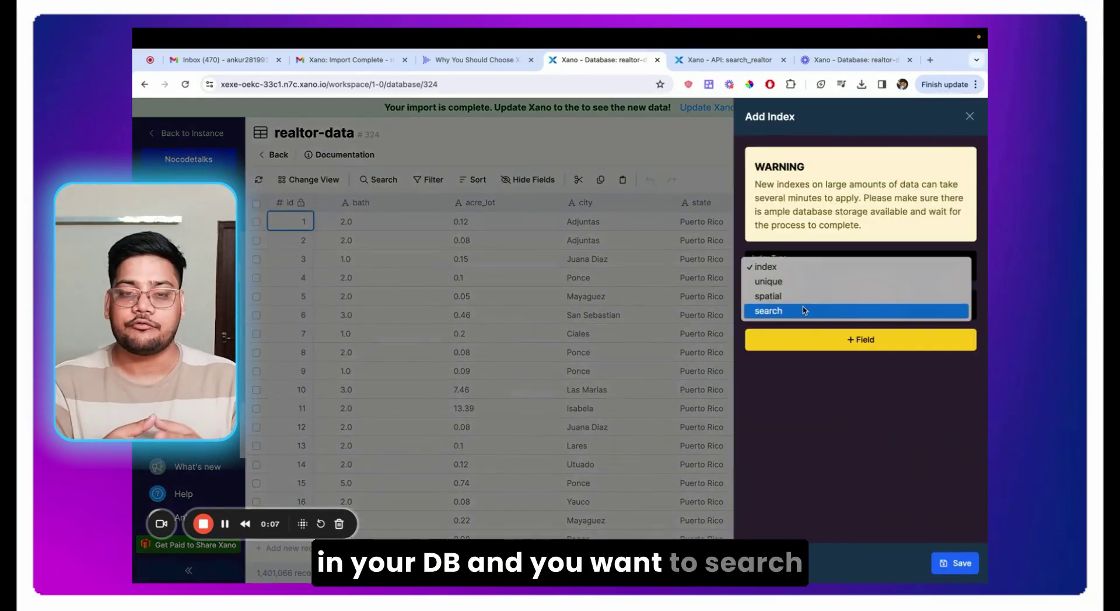
click(787, 312)
double_click(795, 312)
text(Country)
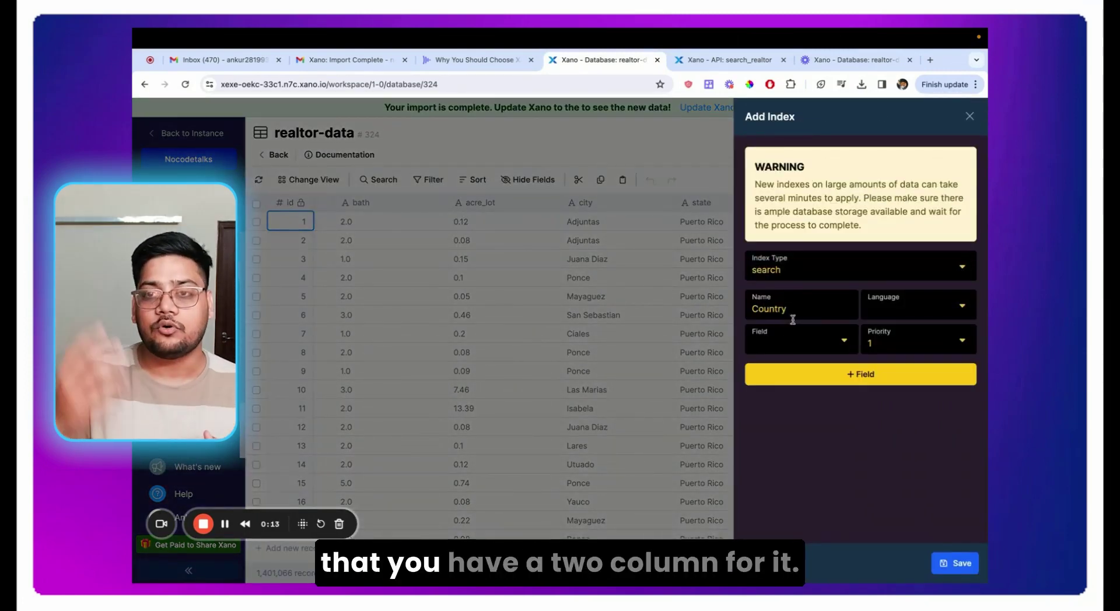
- Configure the index with field city, language english and name City, and add another field to it
click(794, 341)
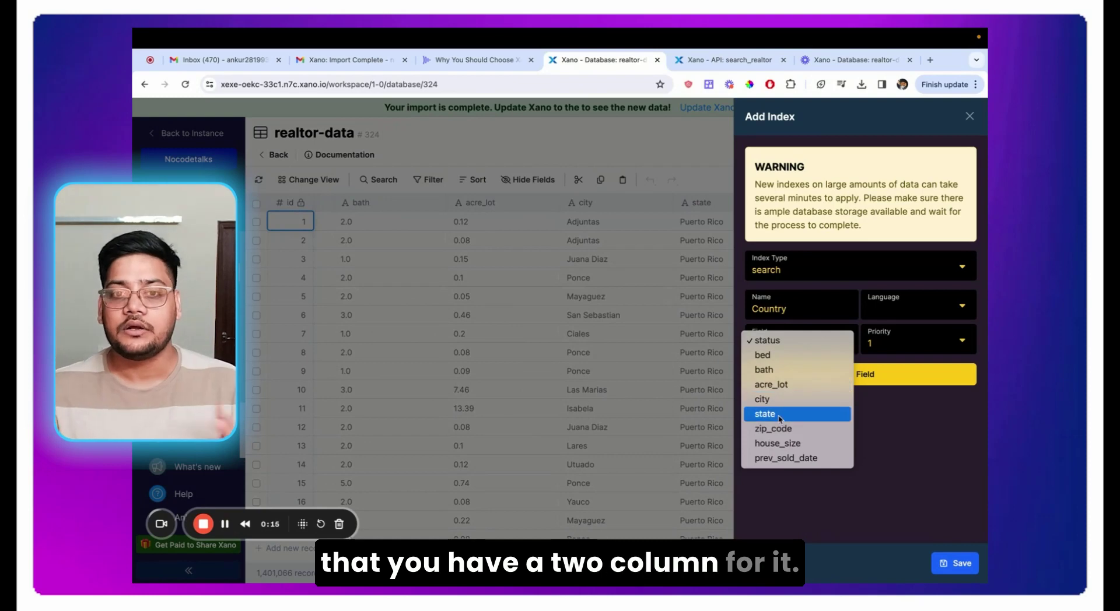
click(764, 395)
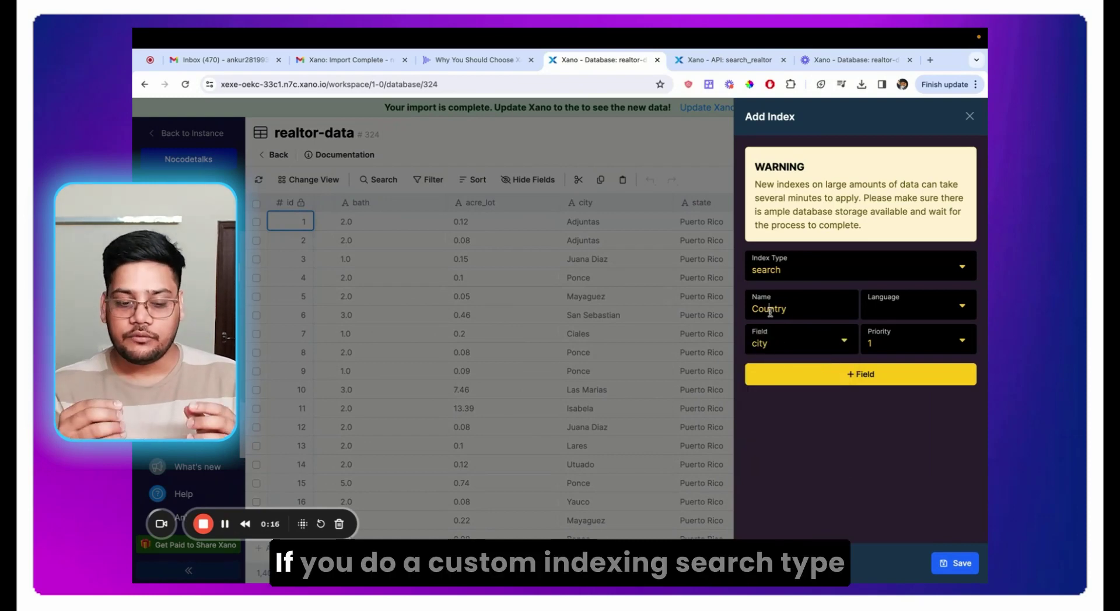
click(913, 298)
click(887, 363)
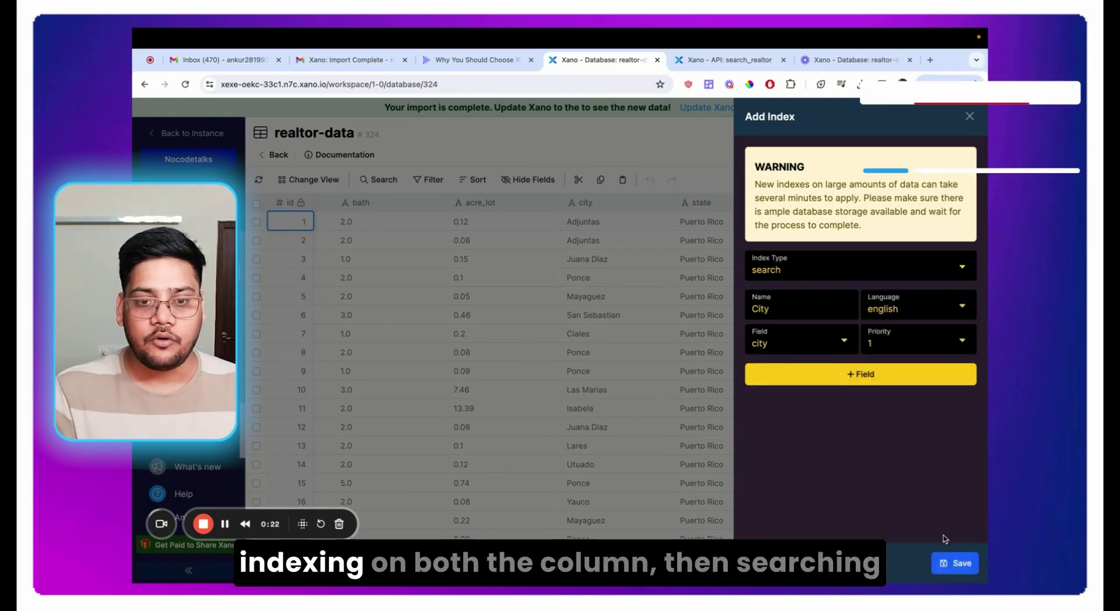
click(852, 376)
click(795, 375)
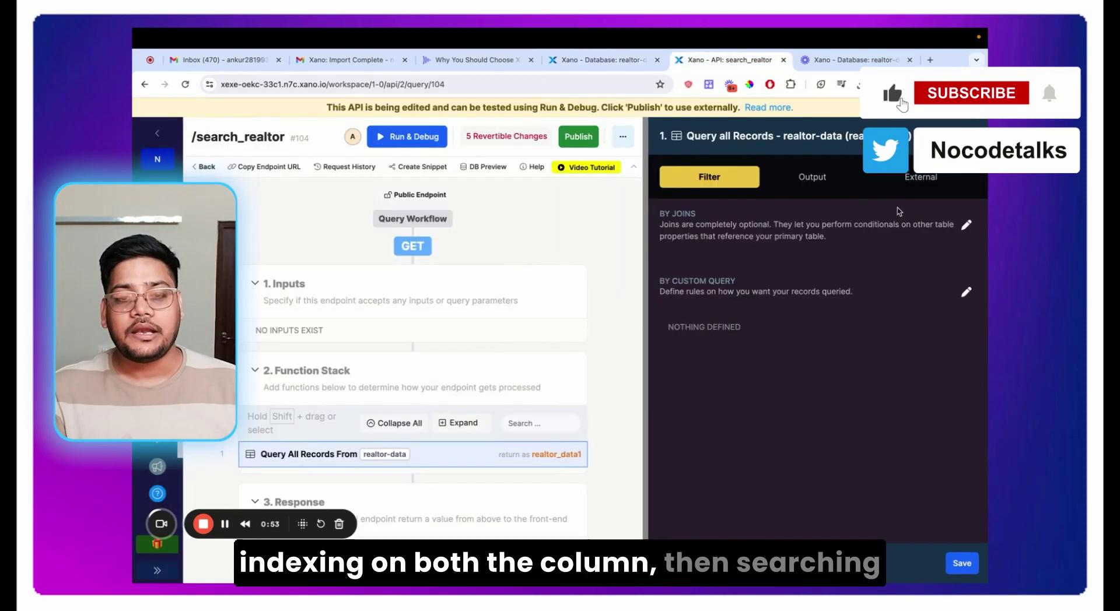
- Add a custom query condition to the realtor-data query that applies the search operator to realtor_data.$City_and_state
click(966, 291)
click(395, 205)
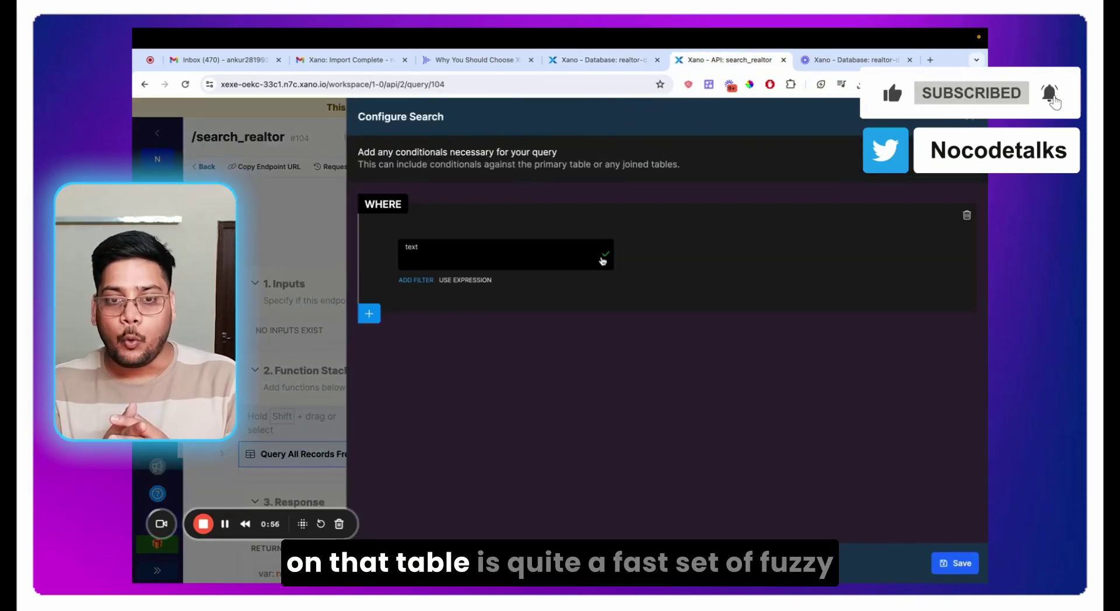
click(458, 257)
text(d)
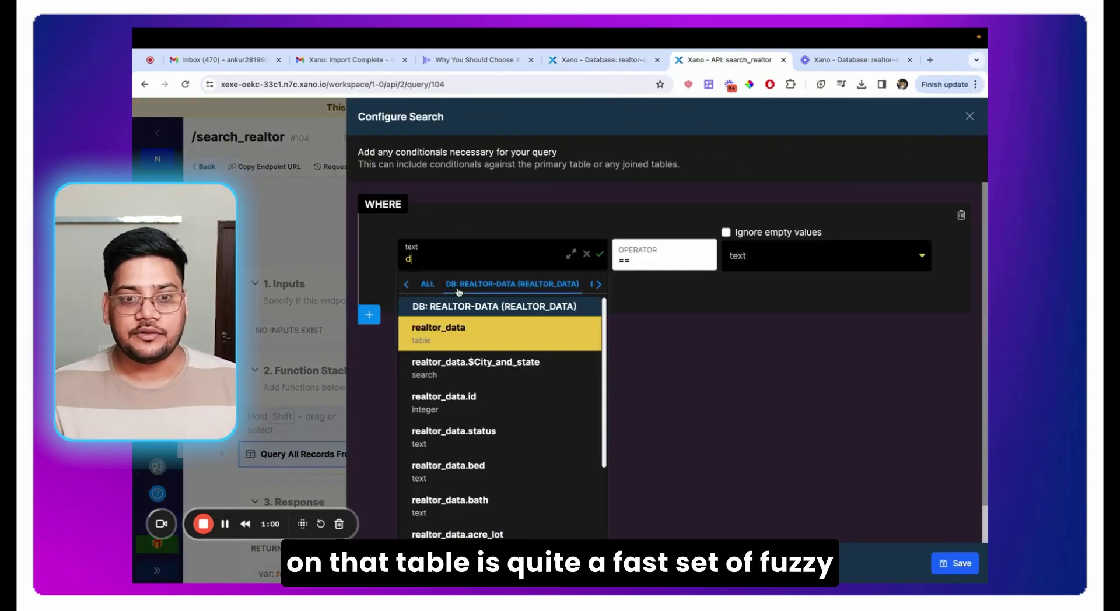
click(470, 369)
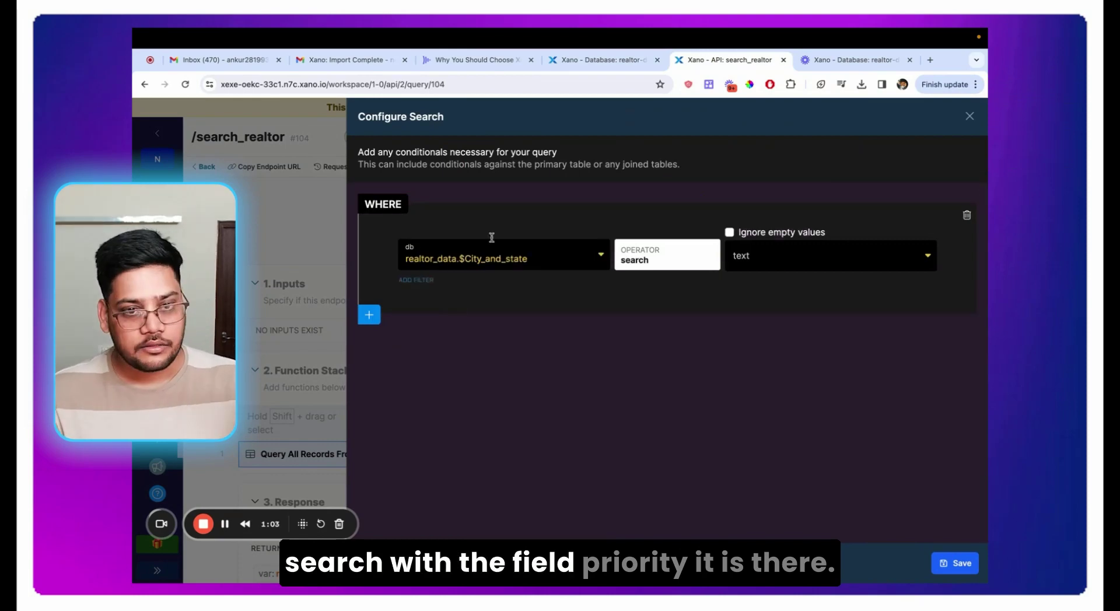
click(741, 284)
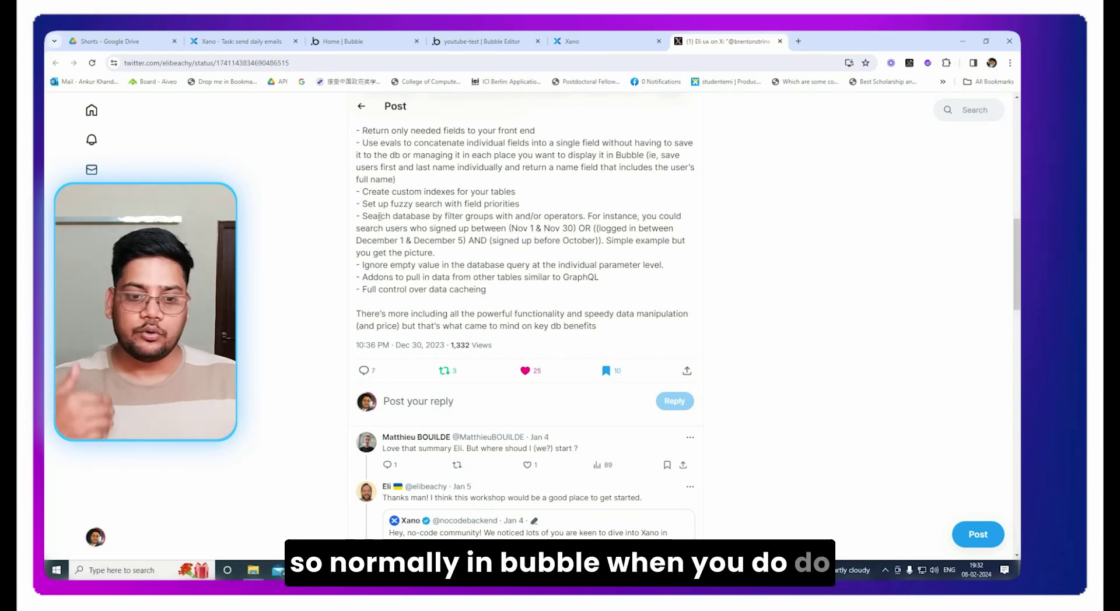
- Switch to the Bubble editor, open the index page and open the properties of RepeatingGroup A
click(484, 41)
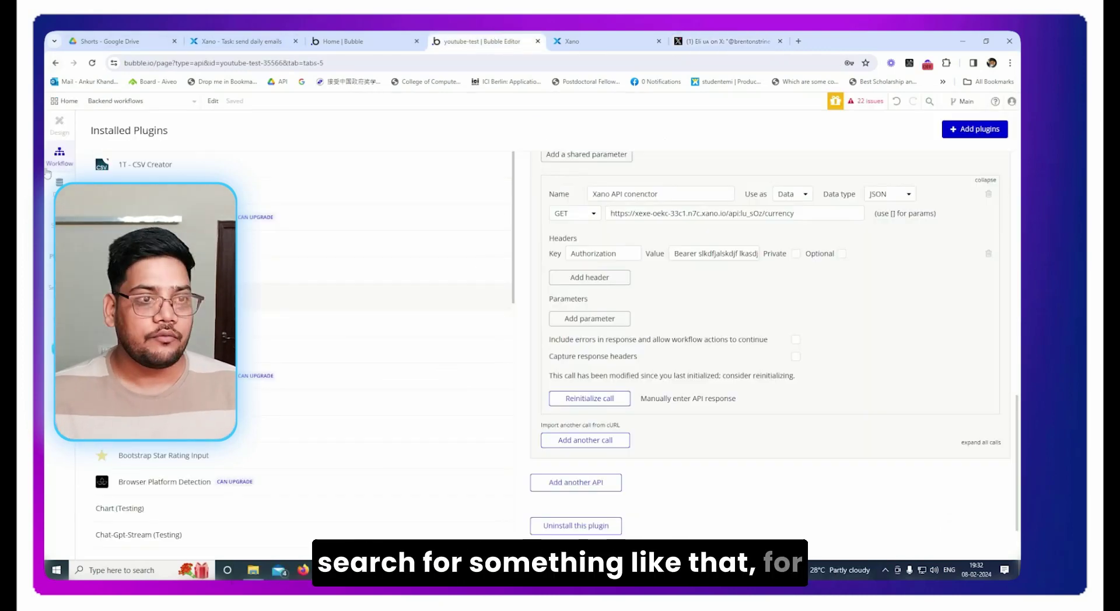
click(116, 101)
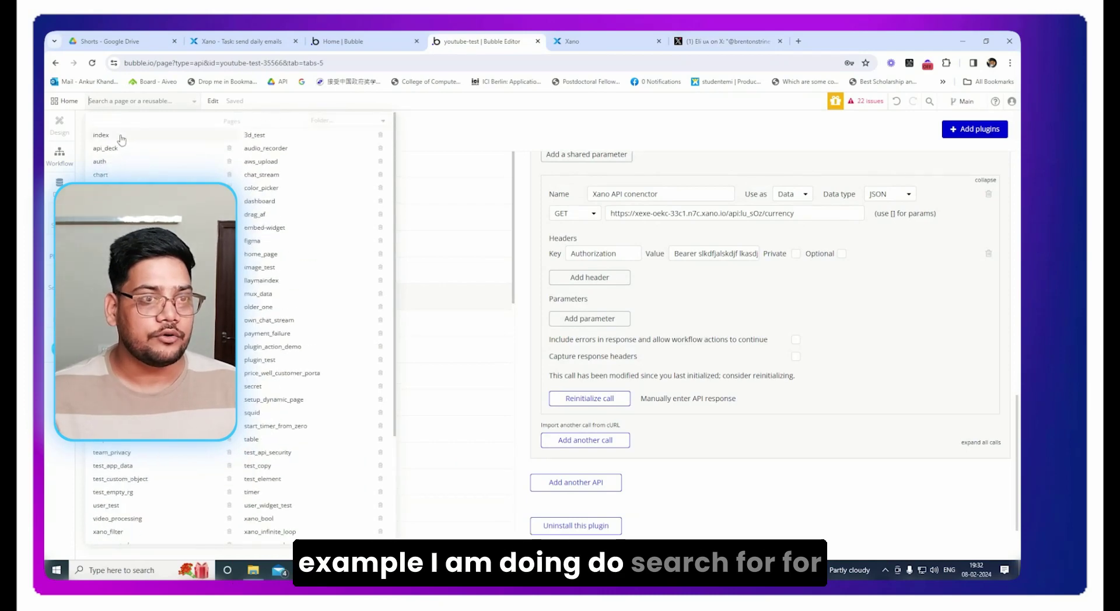
click(121, 138)
double_click(407, 262)
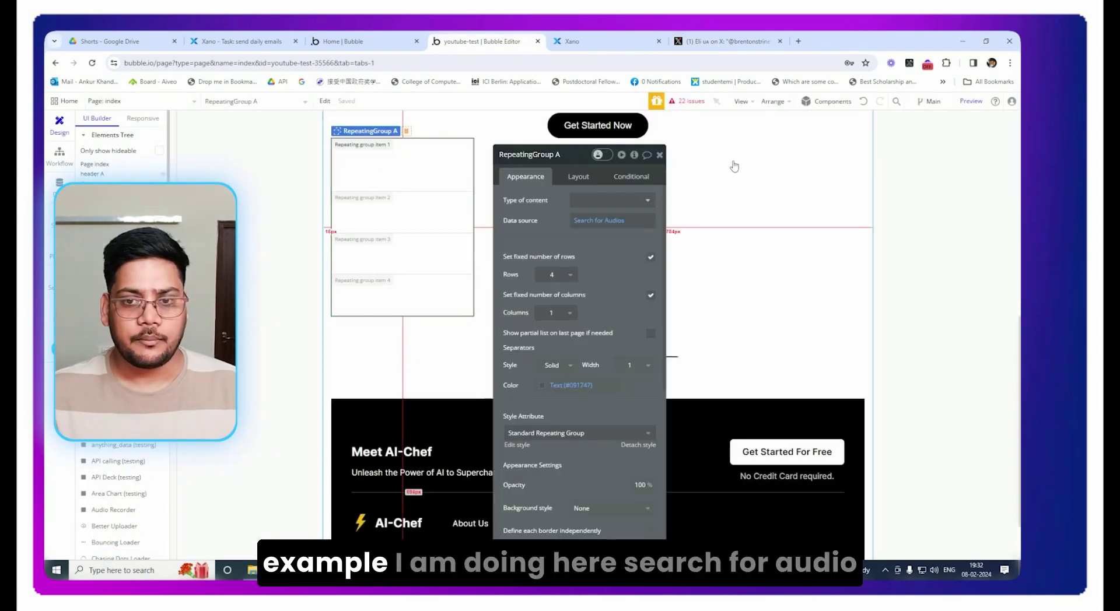
- Add record_file_url and total_duration constraints to the repeating group's Search for Audios data source
click(613, 224)
click(369, 206)
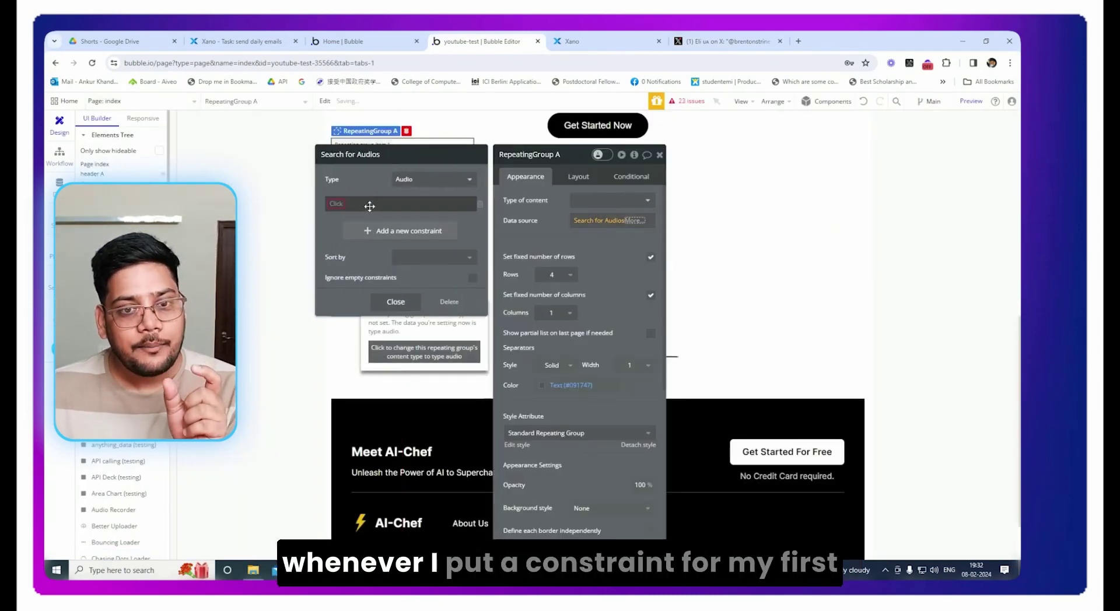
click(369, 206)
click(370, 232)
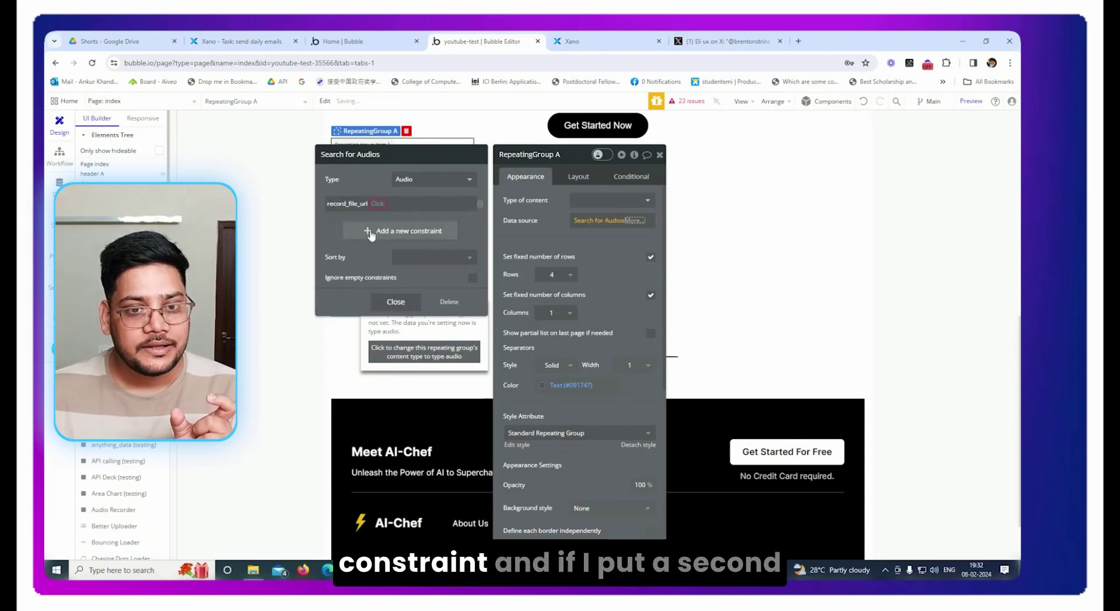
click(369, 232)
click(580, 224)
click(580, 223)
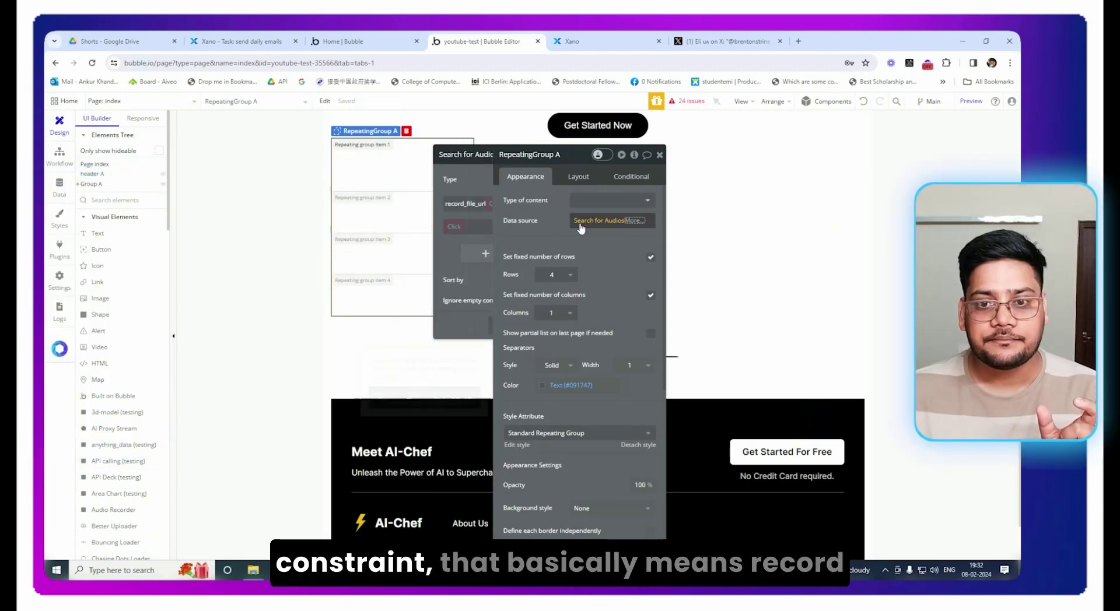
click(369, 226)
click(344, 259)
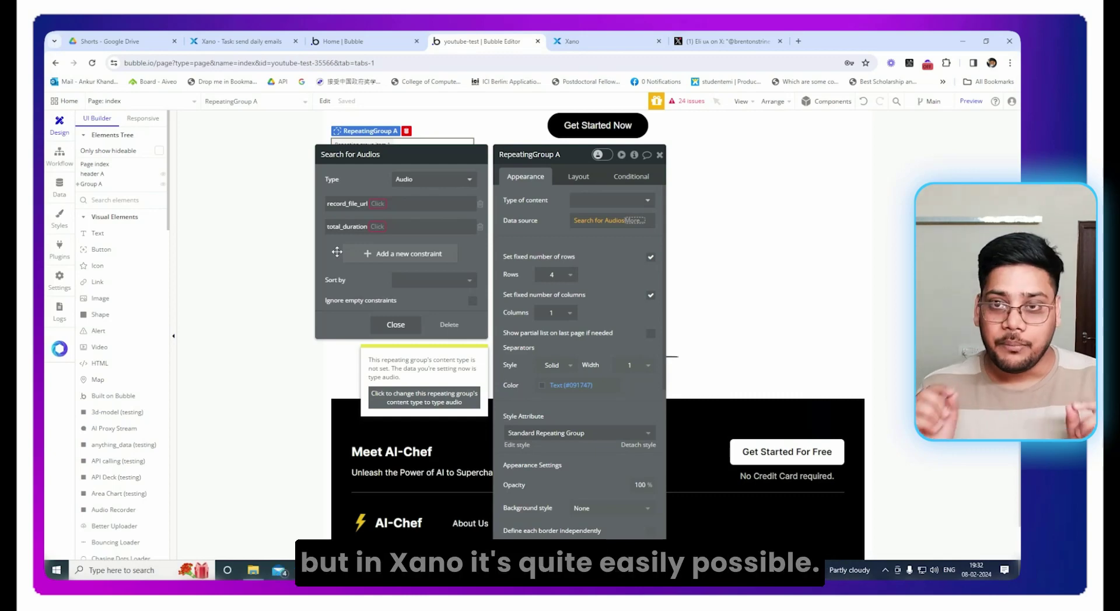
- Switch to Xano and open the user API group in the nocodetalks instance
click(583, 41)
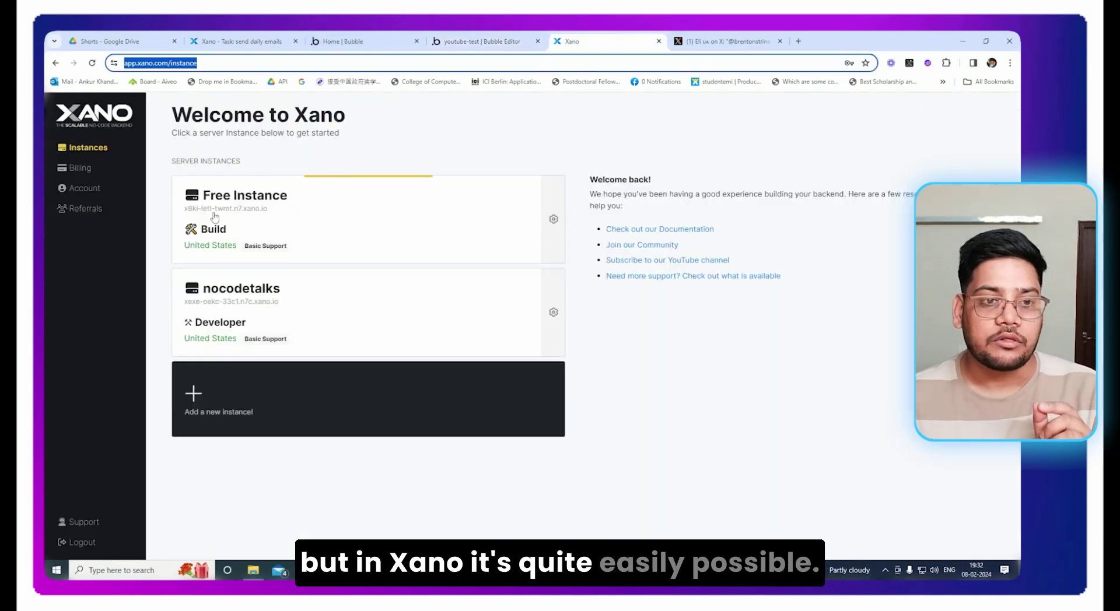
click(335, 307)
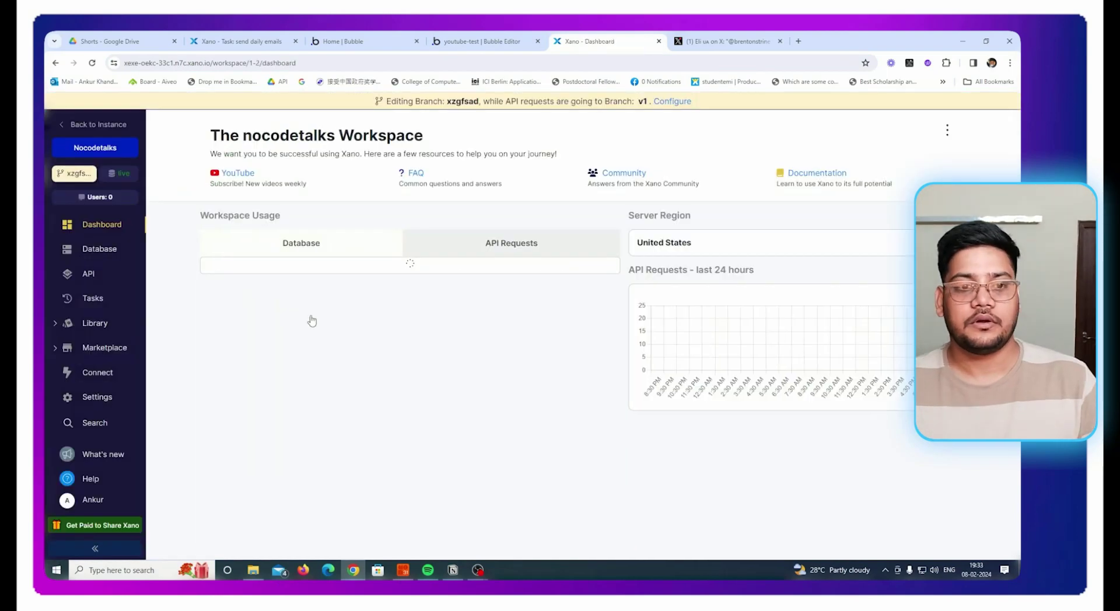
click(96, 249)
click(89, 274)
click(484, 379)
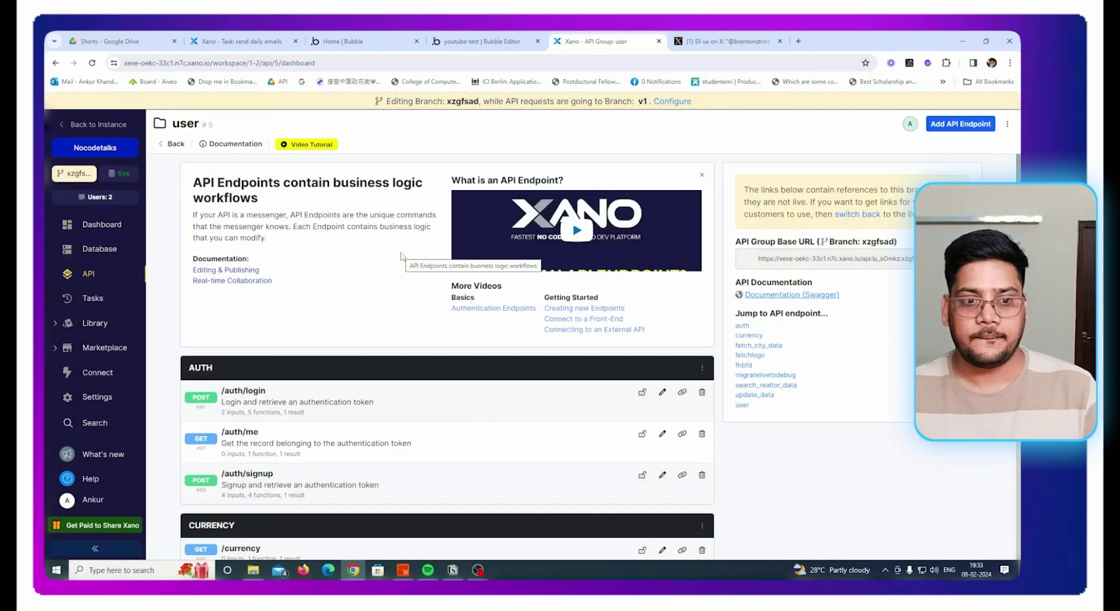
- Open the fetchlogo endpoint and add a Query All Records function on the All Types table
click(419, 373)
click(419, 378)
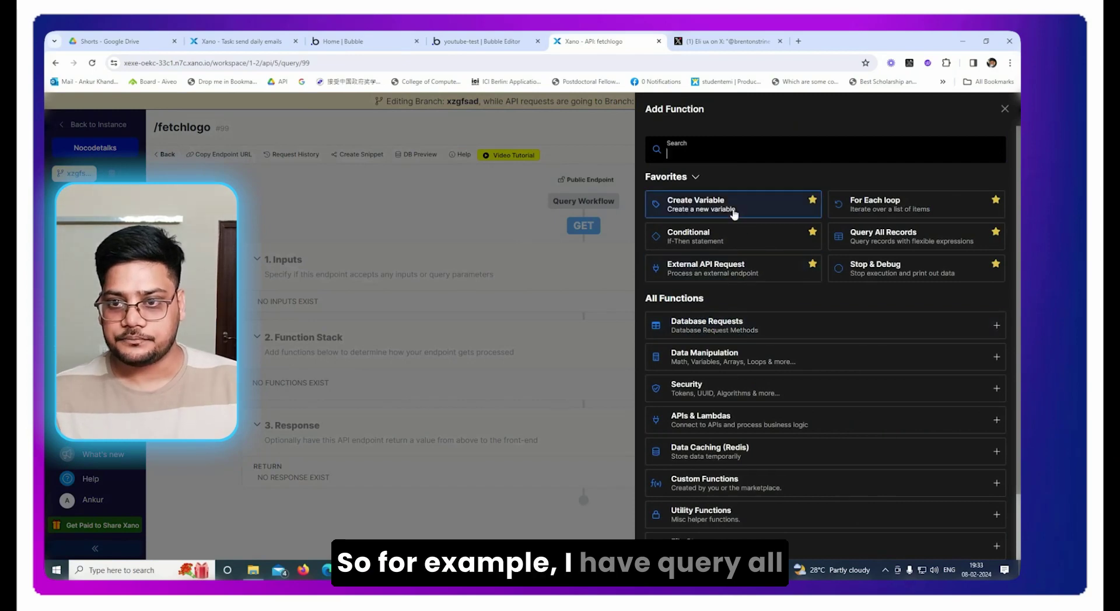
click(940, 243)
click(710, 184)
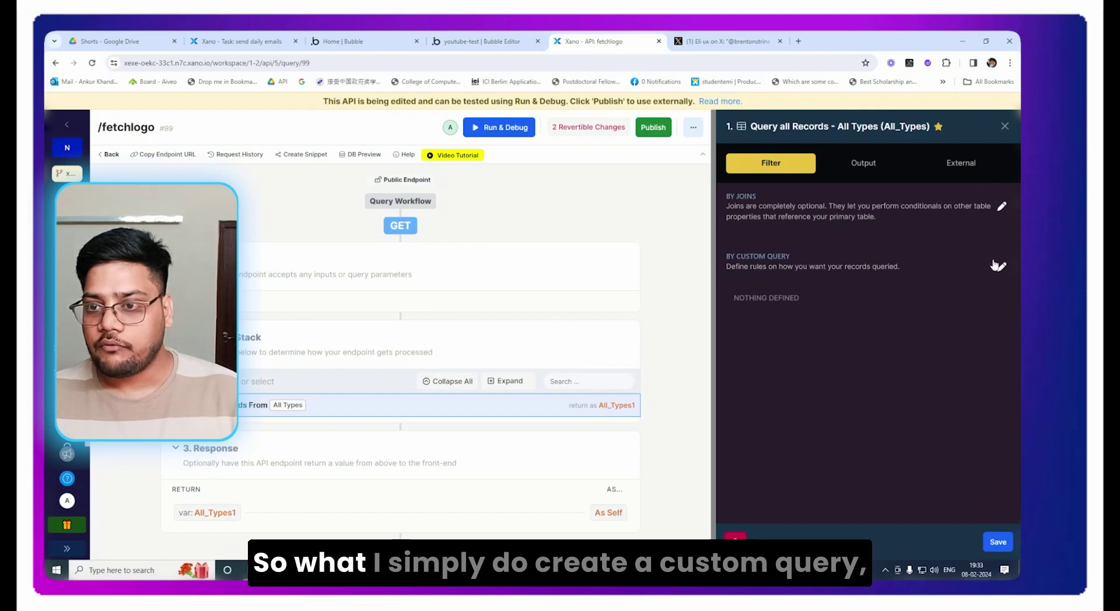
- Create a custom query condition on All_Types.id for the All Types query
click(999, 268)
click(348, 190)
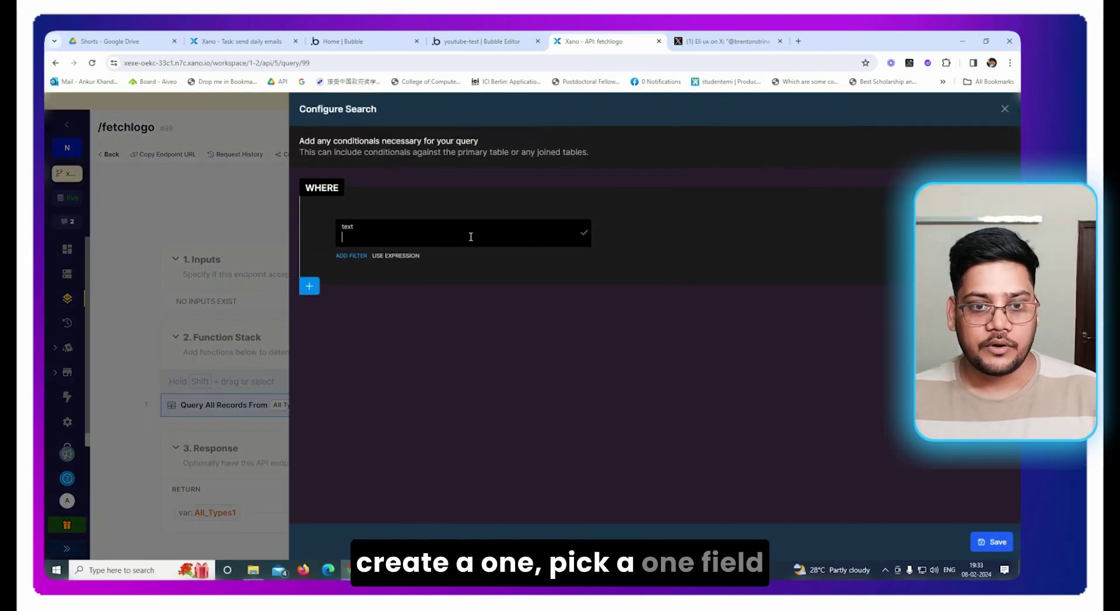
click(427, 236)
text(a)
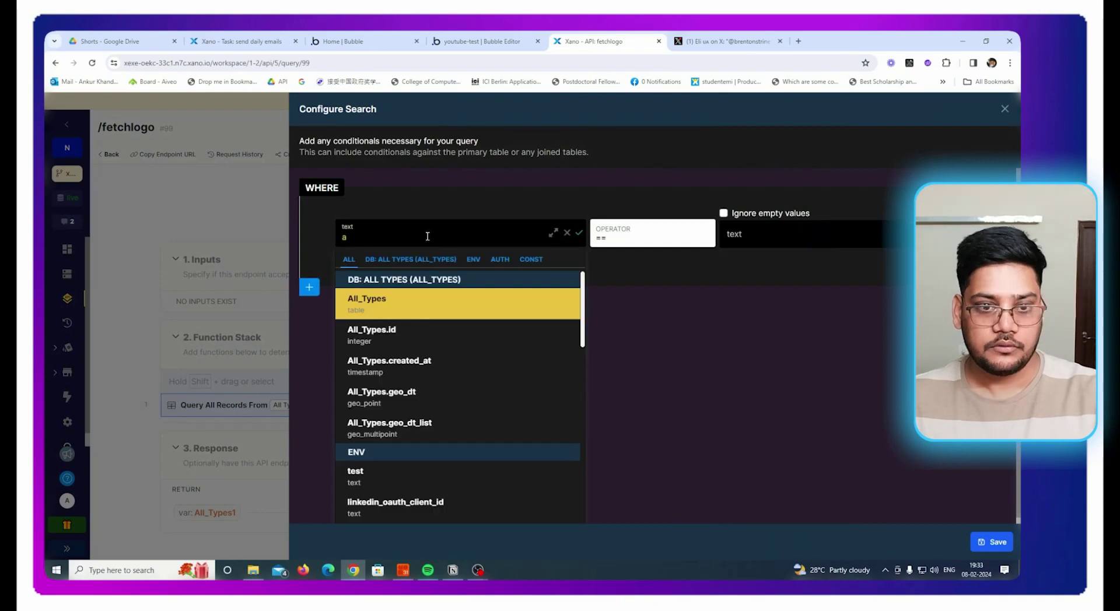
click(419, 344)
- Add an OR condition to the custom query using the All_Types.created_at field
click(309, 288)
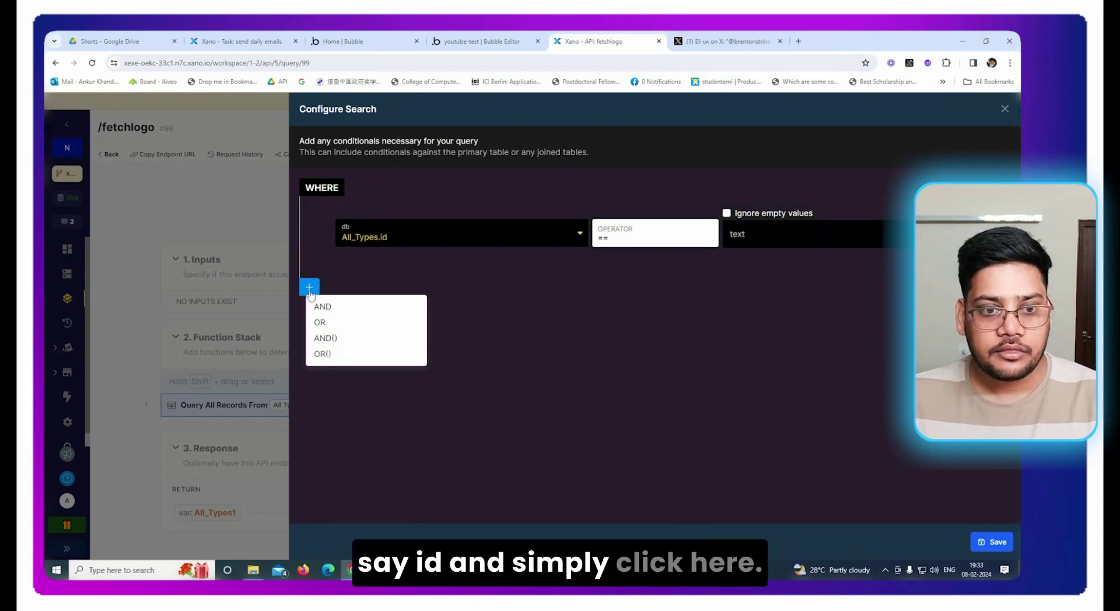
click(319, 324)
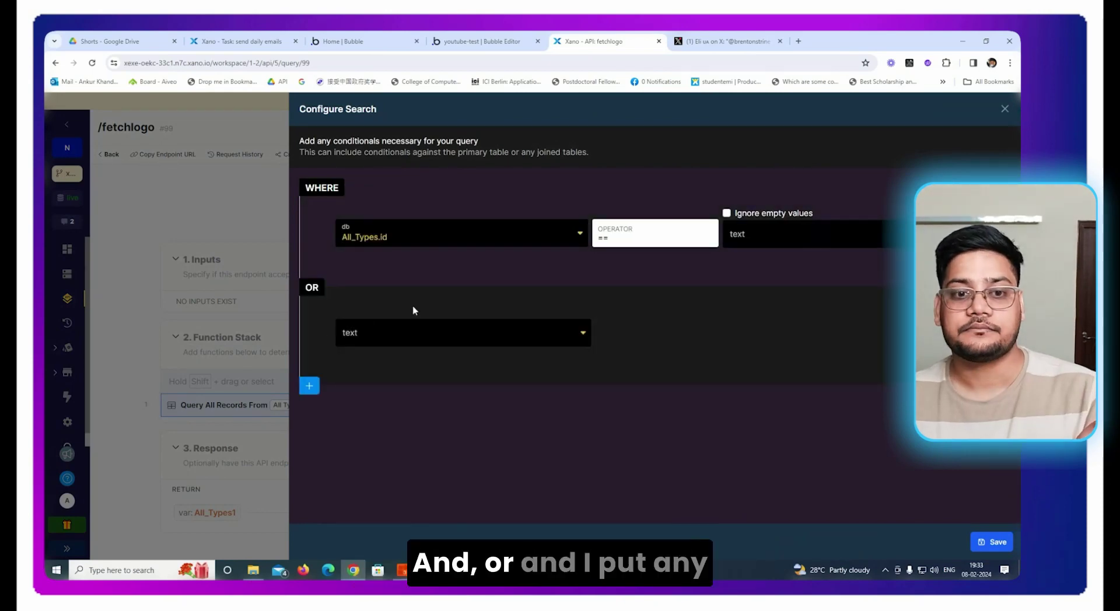
text(dfg)
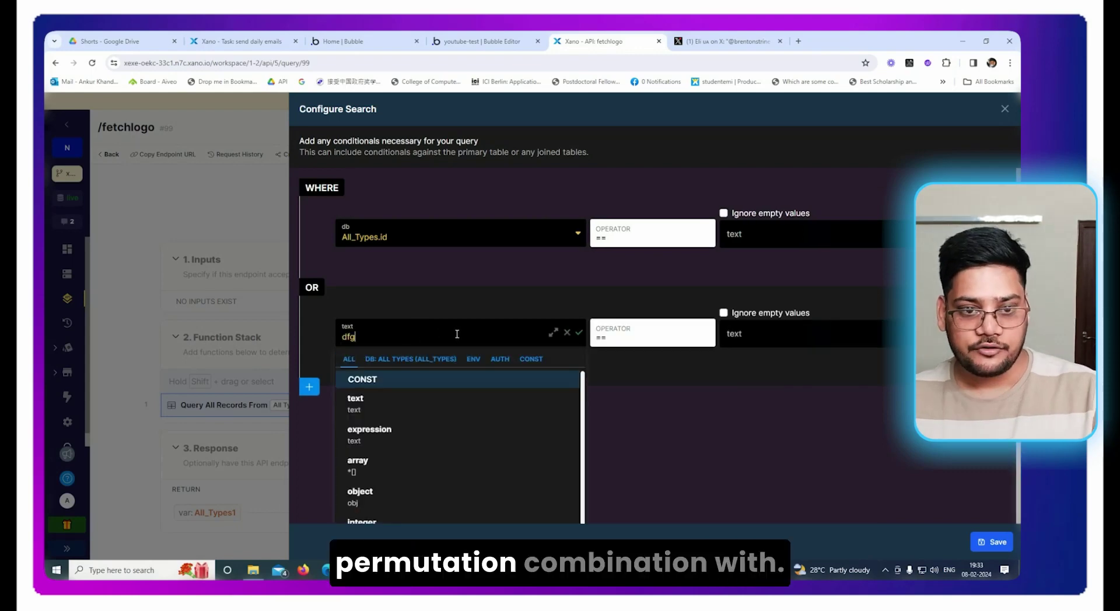
click(448, 362)
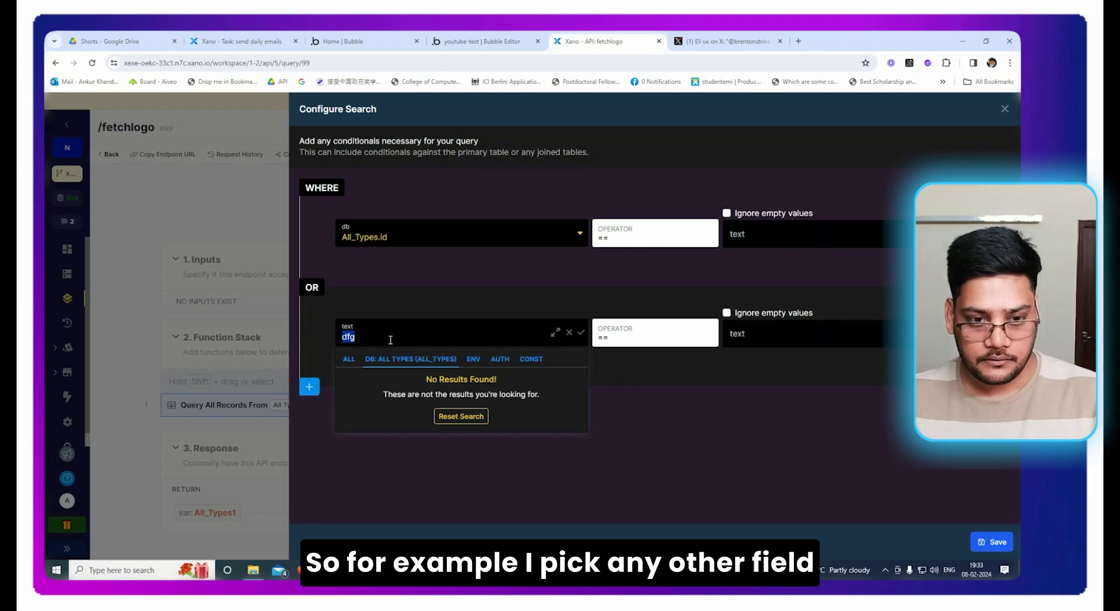
key(BackSpace)
key(BackSpace)
key(BackSpace)
click(410, 465)
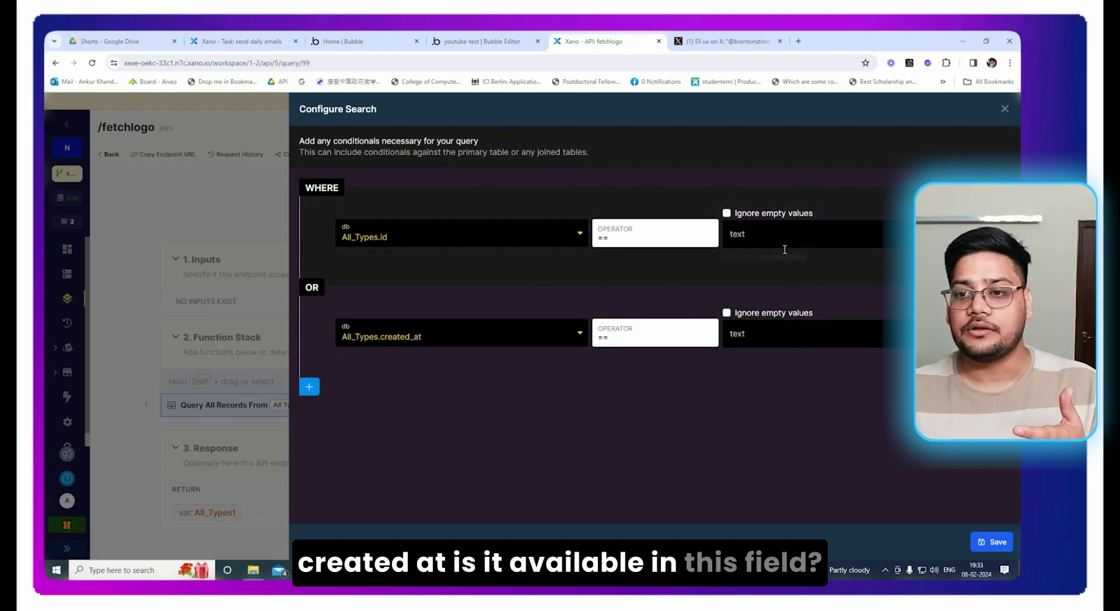
- Add a nested AND group below the OR condition in the custom query, and close the search configuration without saving it
click(310, 387)
click(343, 442)
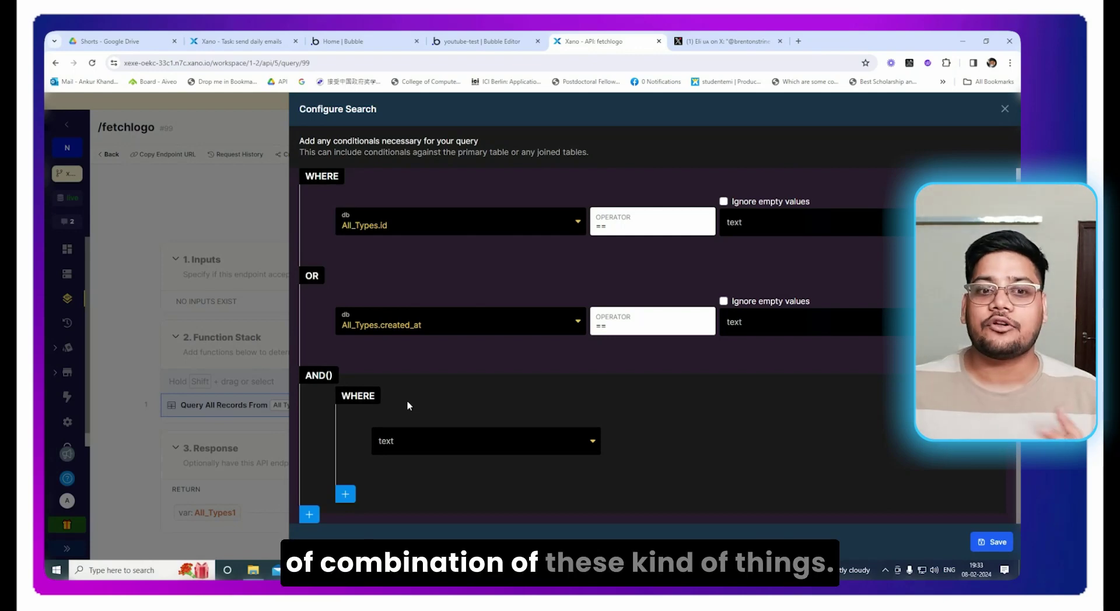
key(ctrl+Tab)
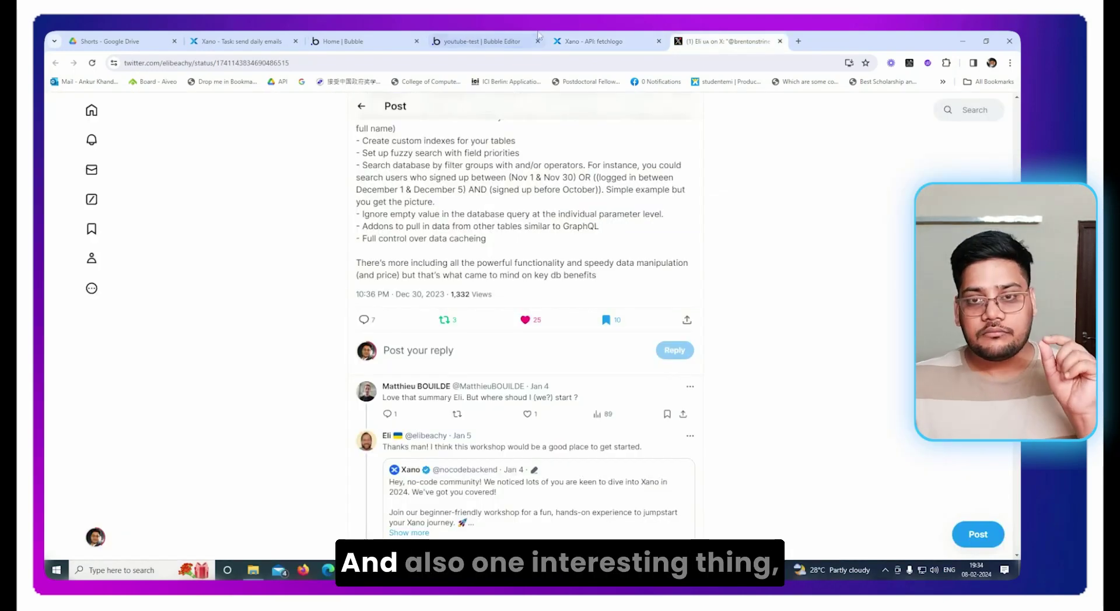
click(568, 41)
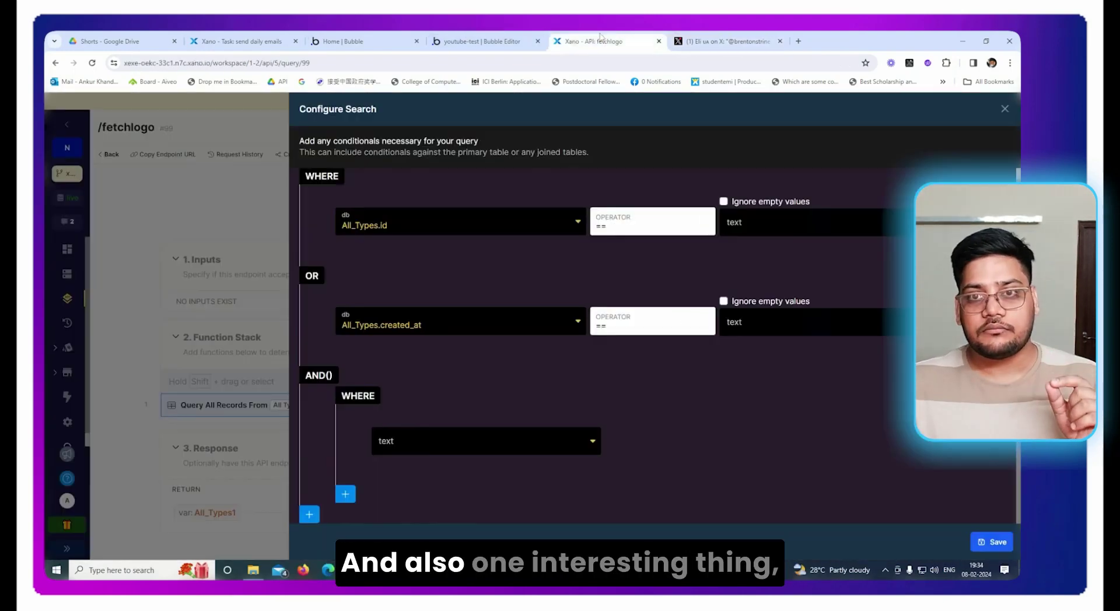
click(243, 232)
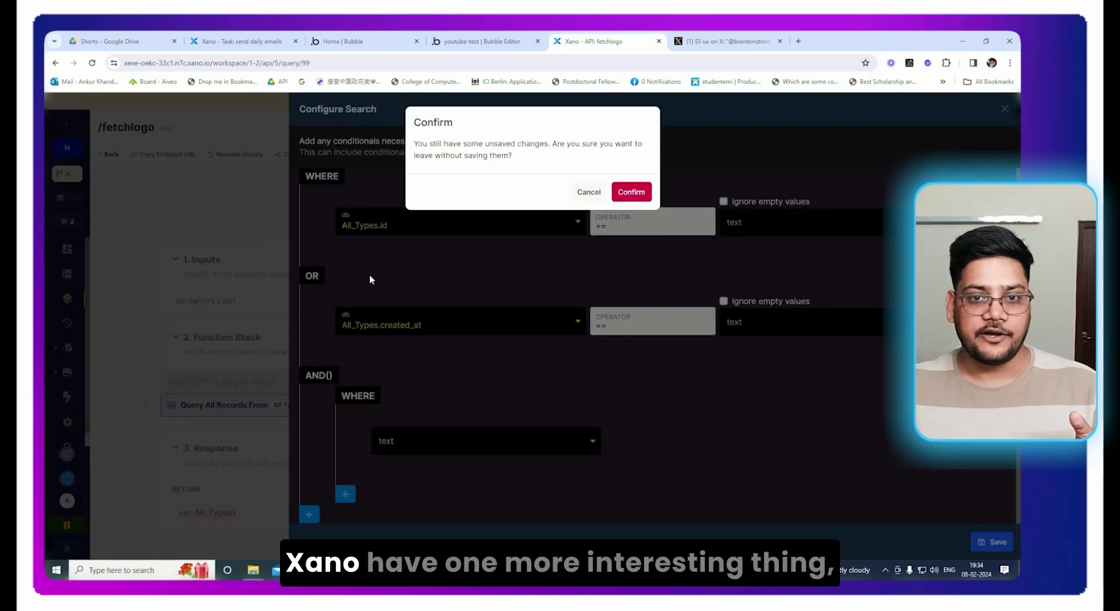
click(632, 192)
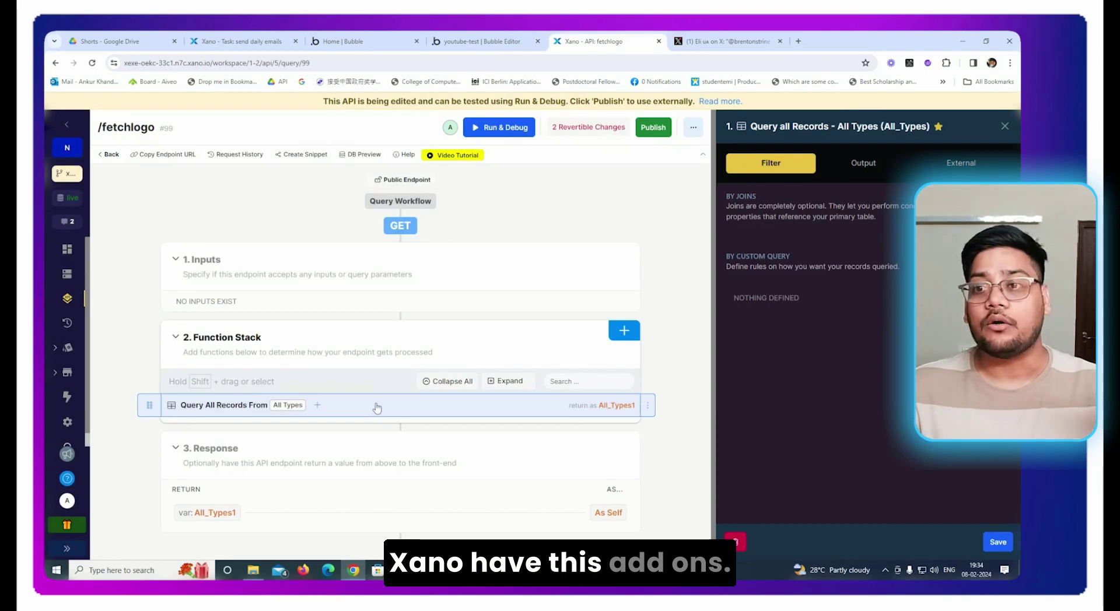
- Save the Query All Records function and run the fetchlogo endpoint to inspect its response
click(863, 165)
click(998, 542)
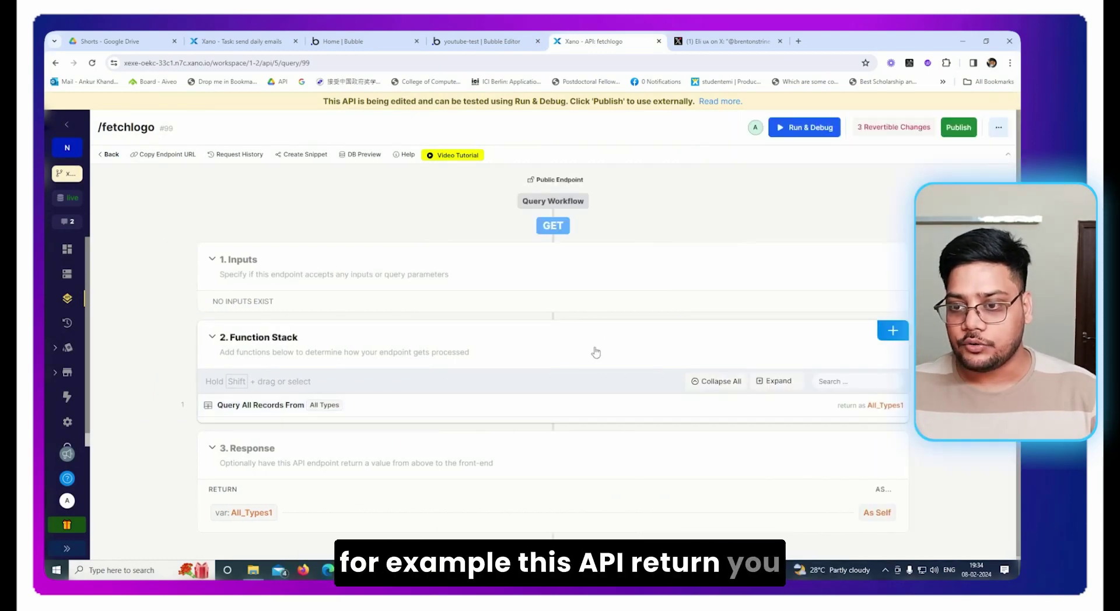
click(794, 125)
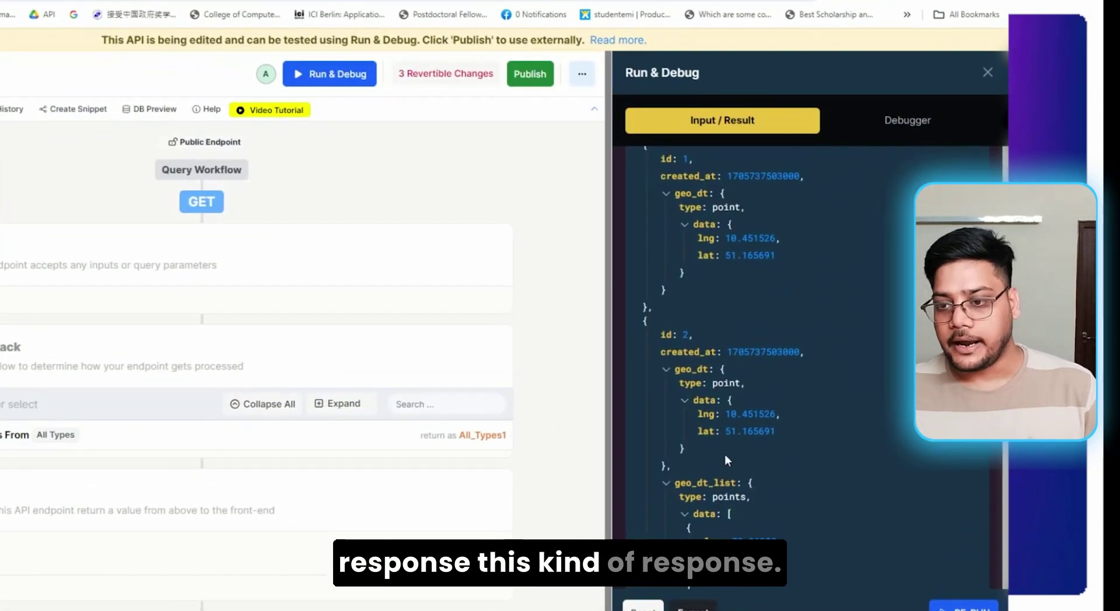
double_click(686, 383)
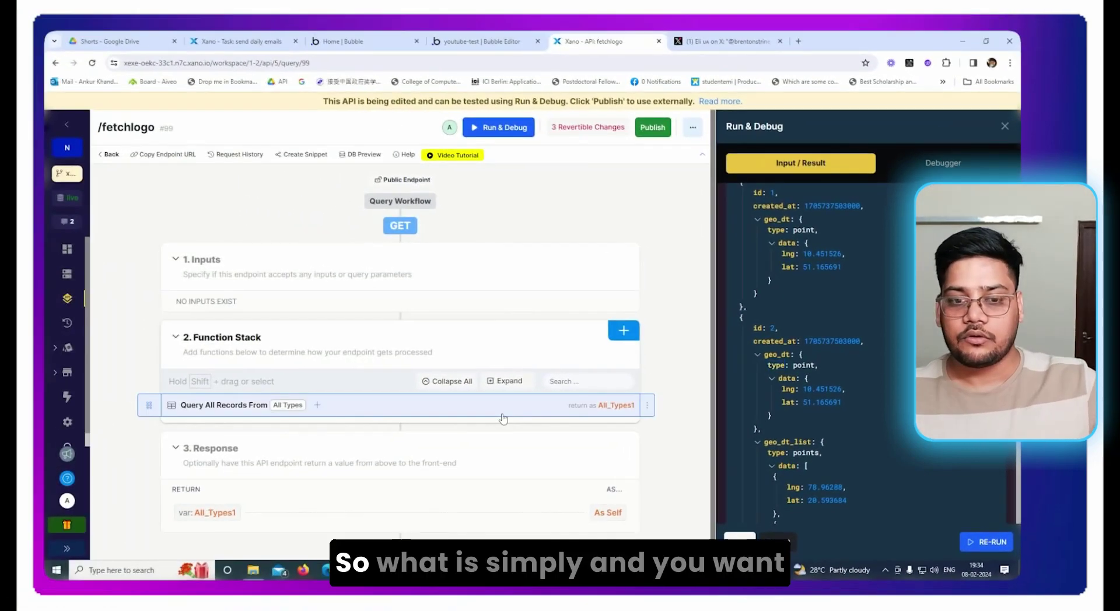
- Inspect the addon options in the output settings of the All Types query, and close the query and debug views
click(335, 435)
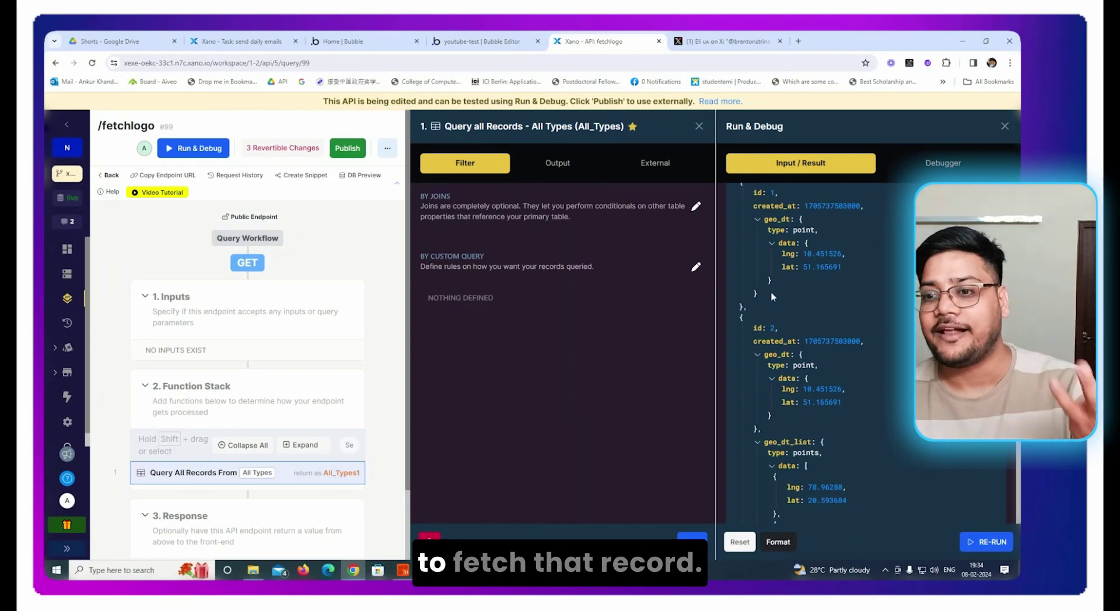
click(557, 164)
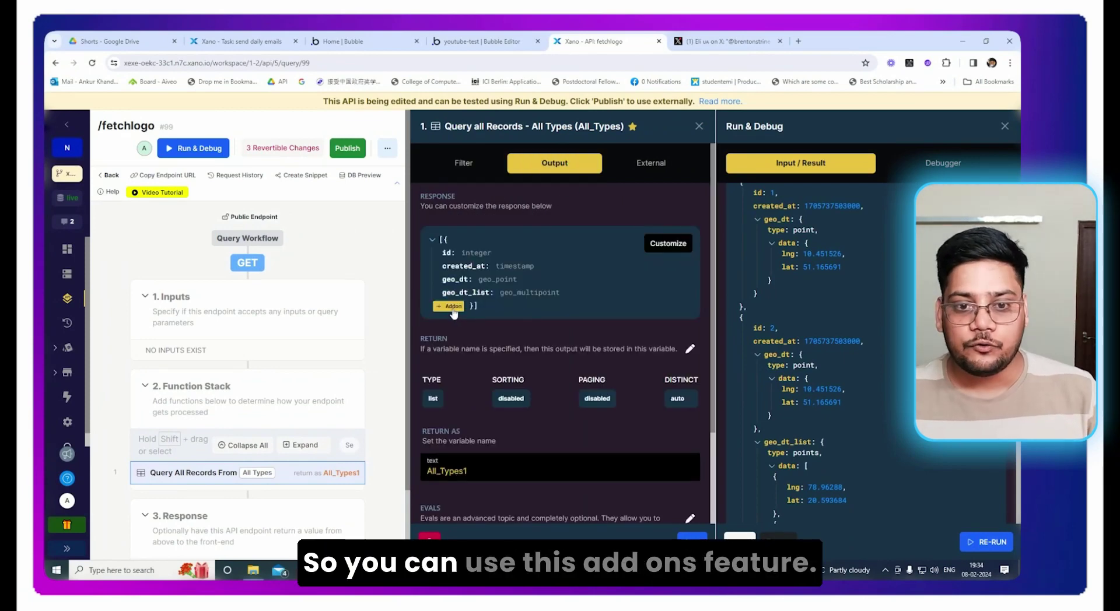
click(453, 308)
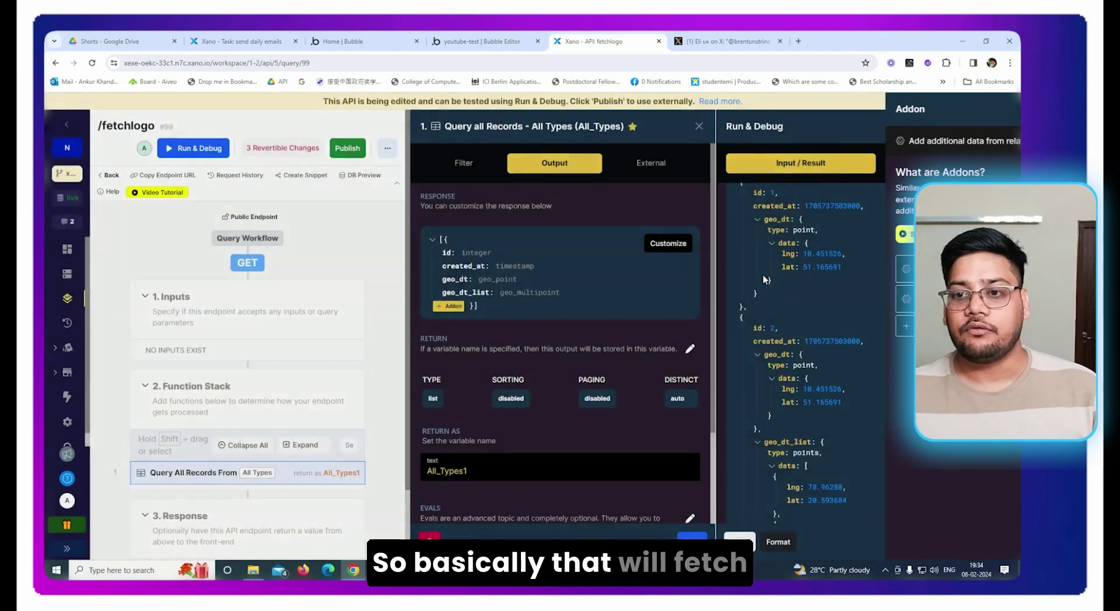
click(766, 280)
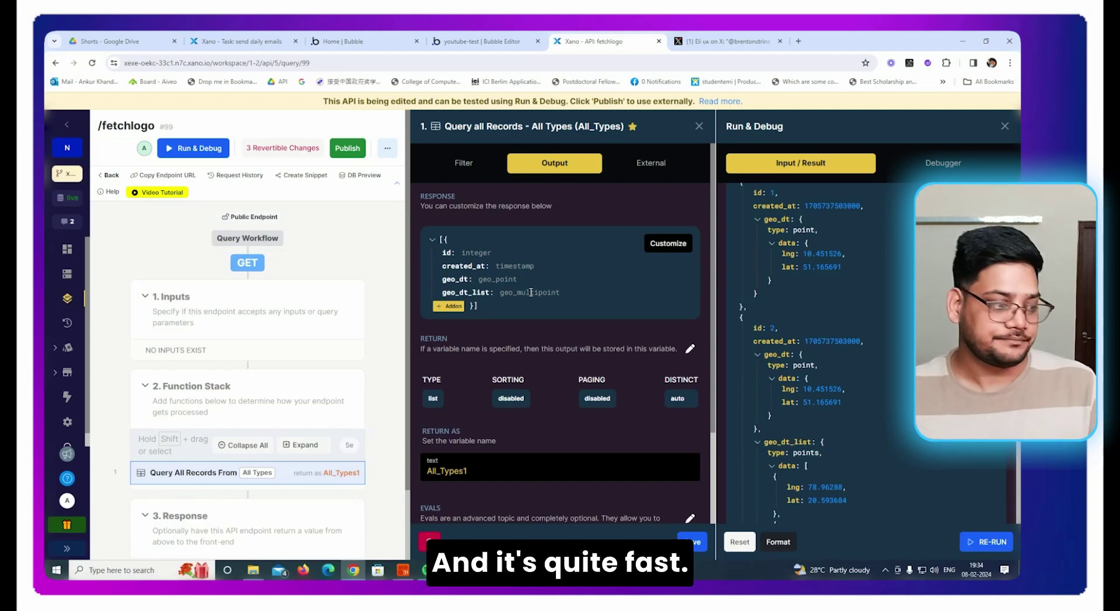
click(698, 127)
click(1004, 126)
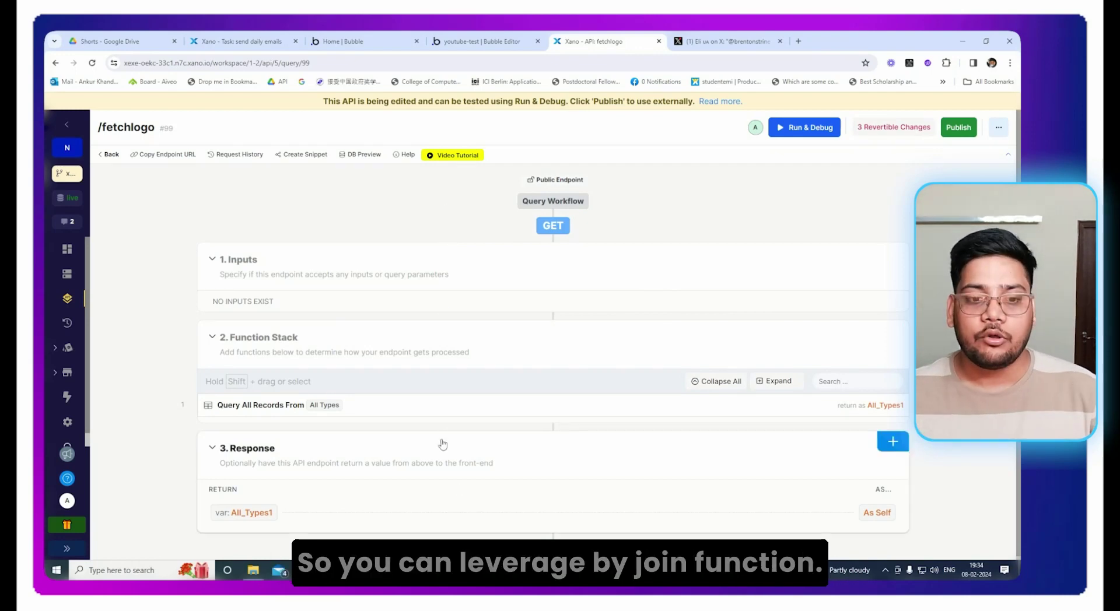
- Configure an inner join with the Ascender Info table for the All Types query, and close the configuration without saving it
click(432, 408)
click(758, 201)
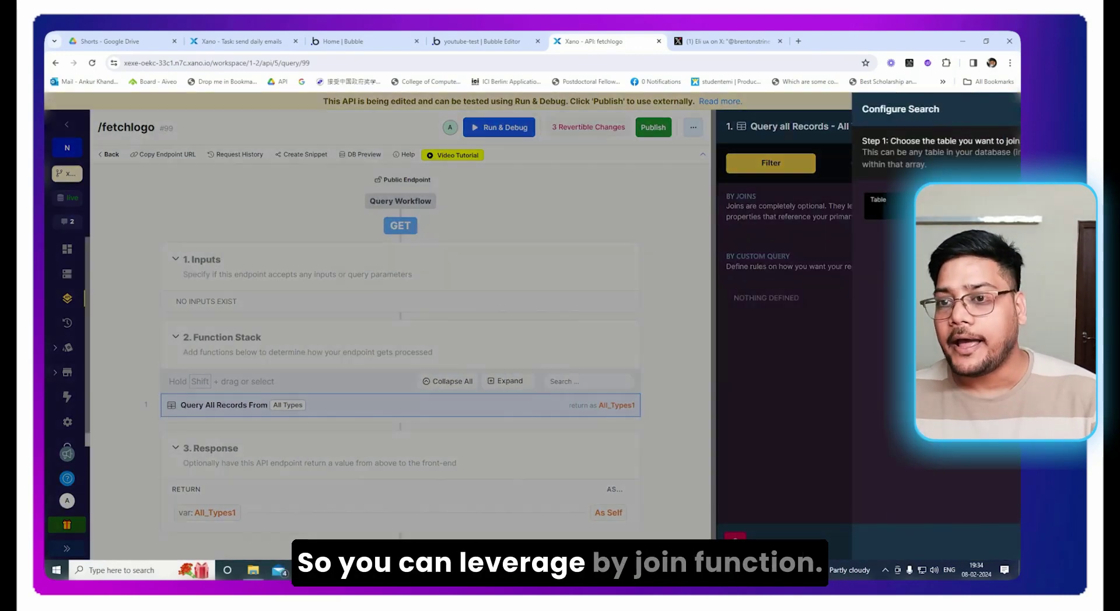
click(354, 208)
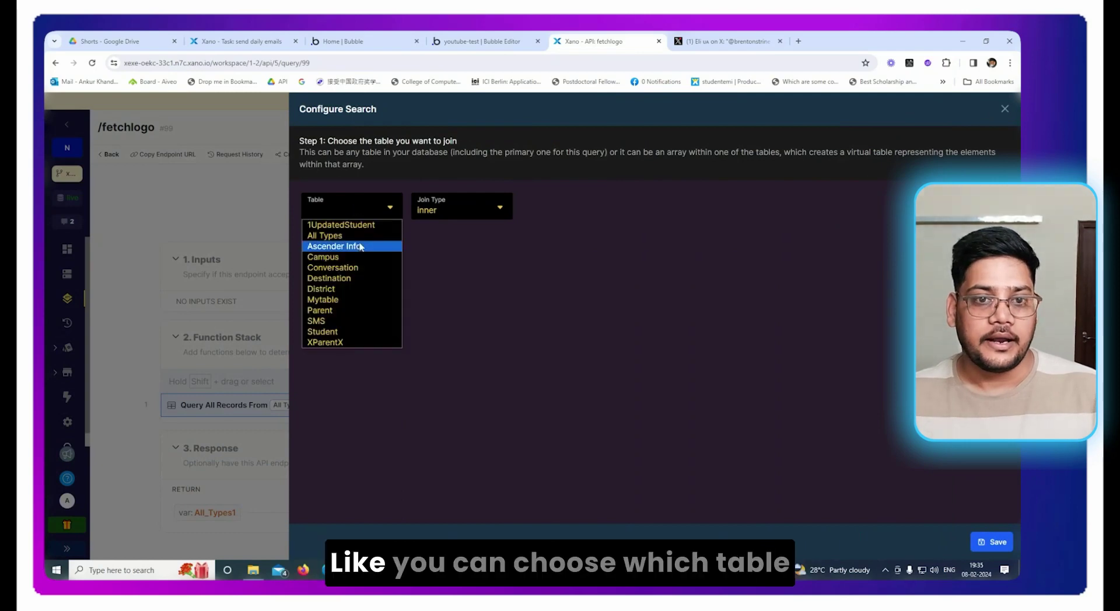
click(344, 246)
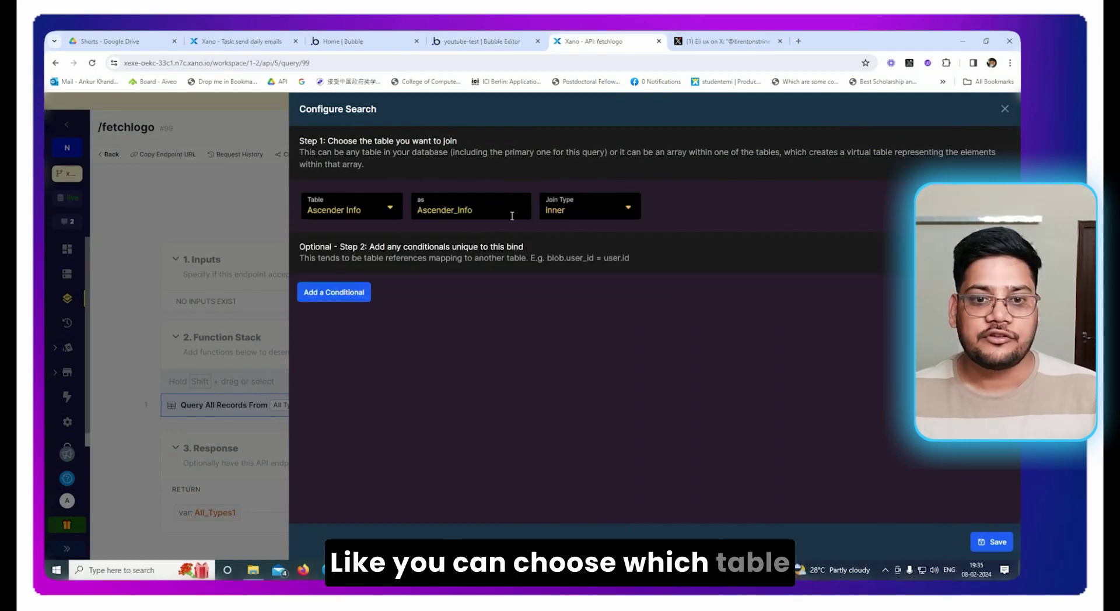
click(569, 219)
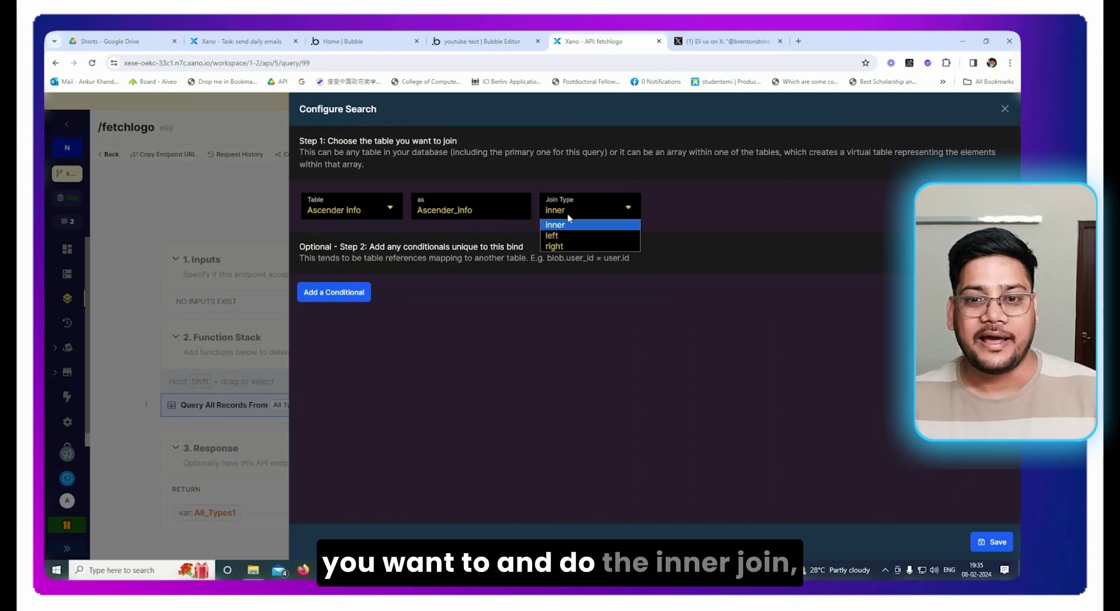
click(465, 261)
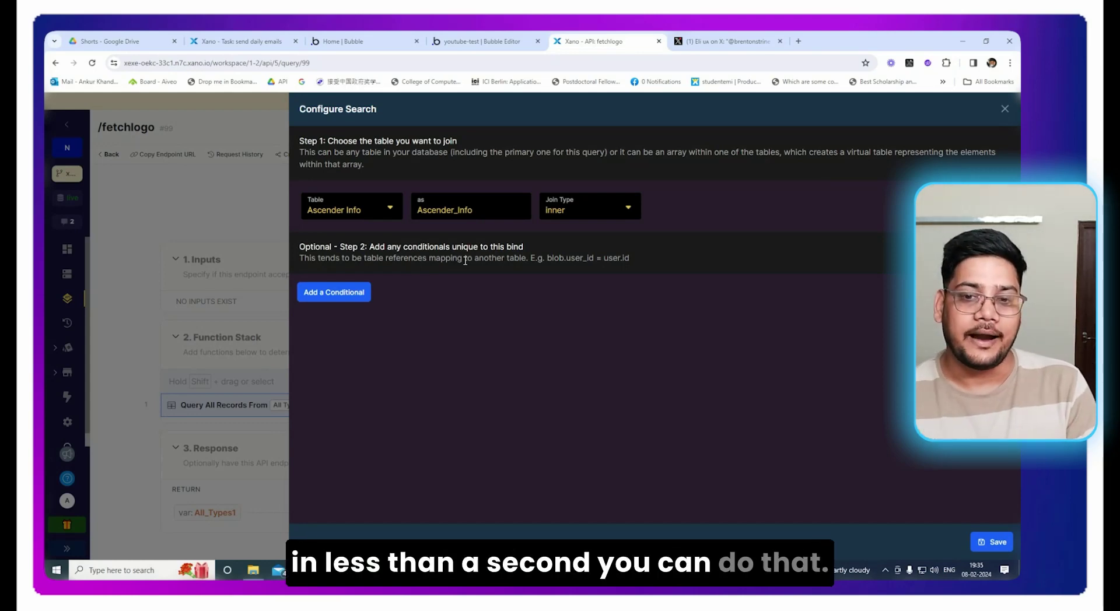
click(1004, 108)
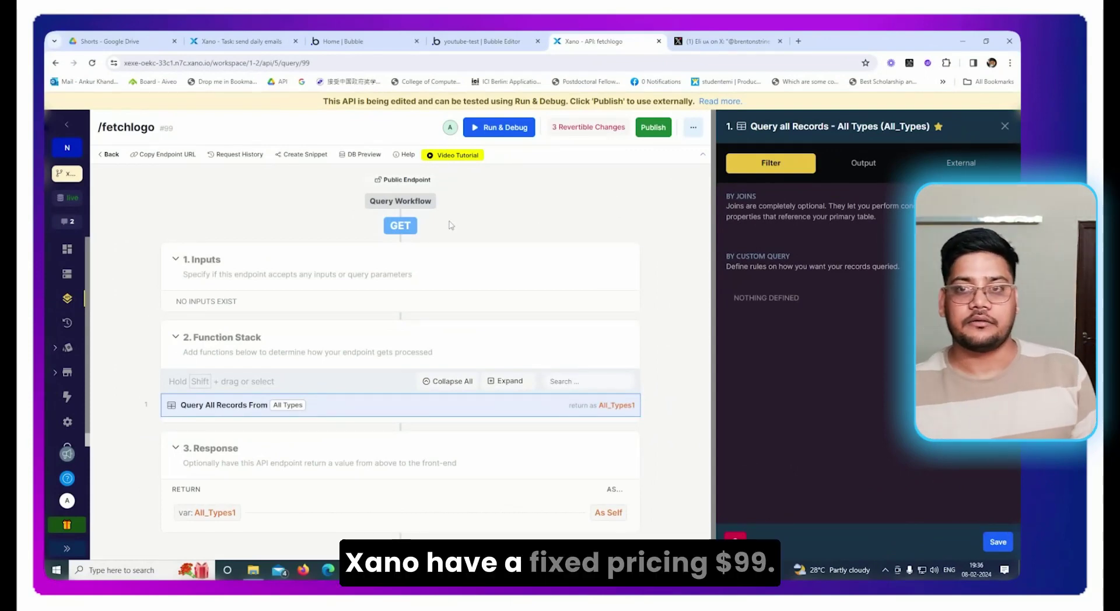
- Open the Xano pricing page in a new browser tab and view the plans with monthly billing
click(798, 41)
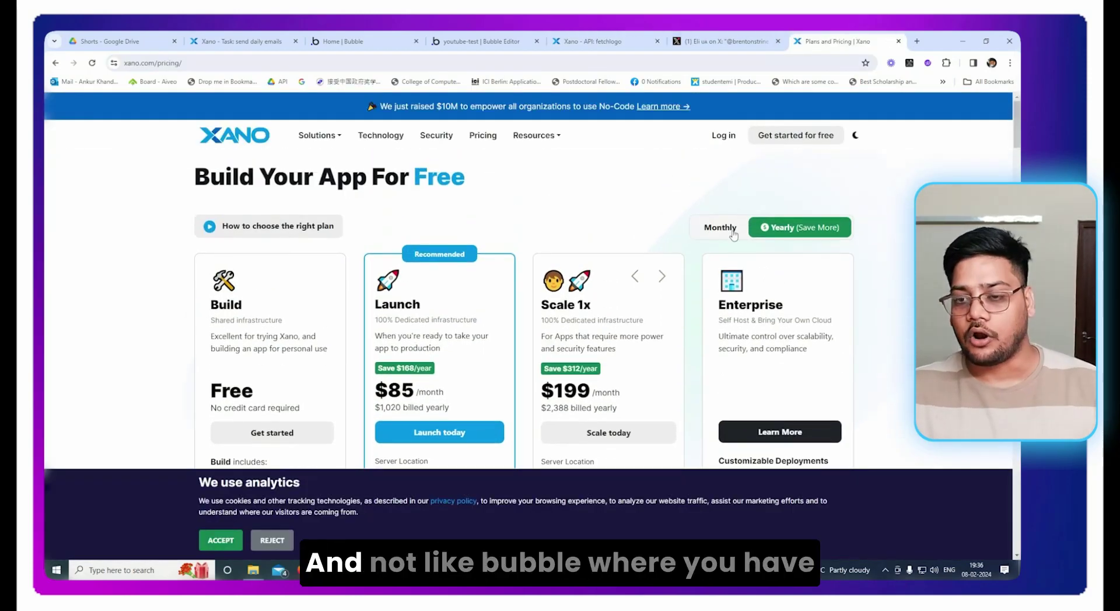
click(732, 233)
scroll(590, 239, down, 1)
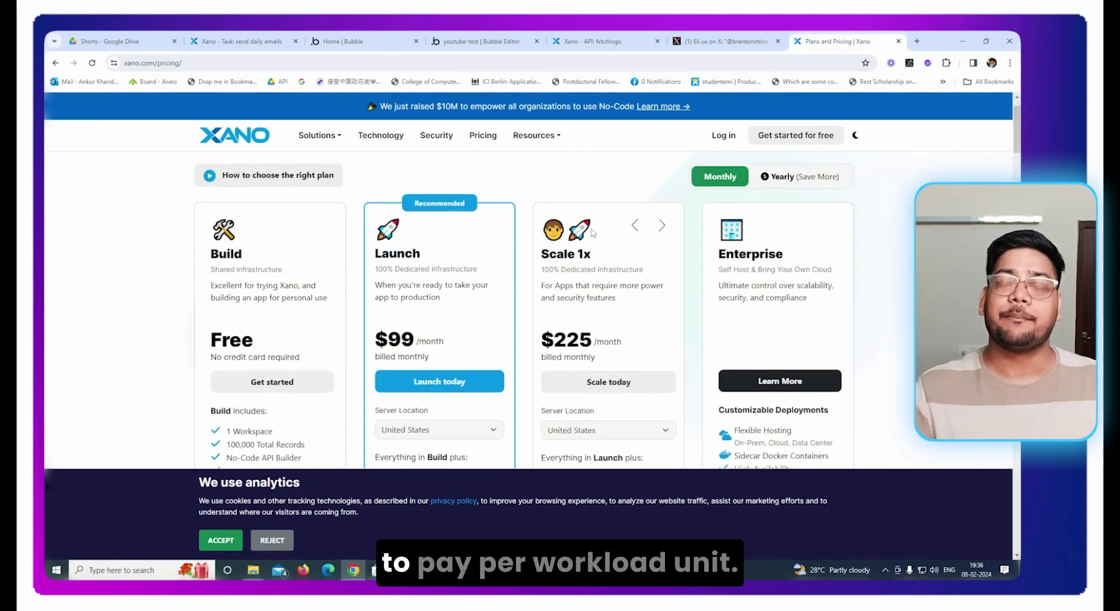